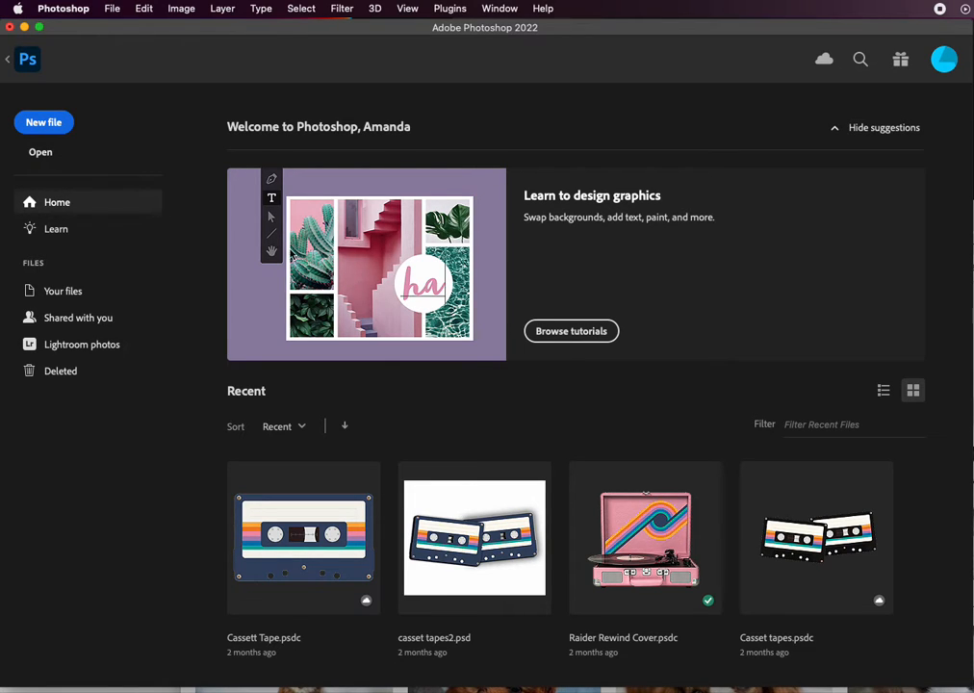
Create a new 7 x 5 inch document at 300 pixels/inch in RGB Color with a white background
click(35, 127)
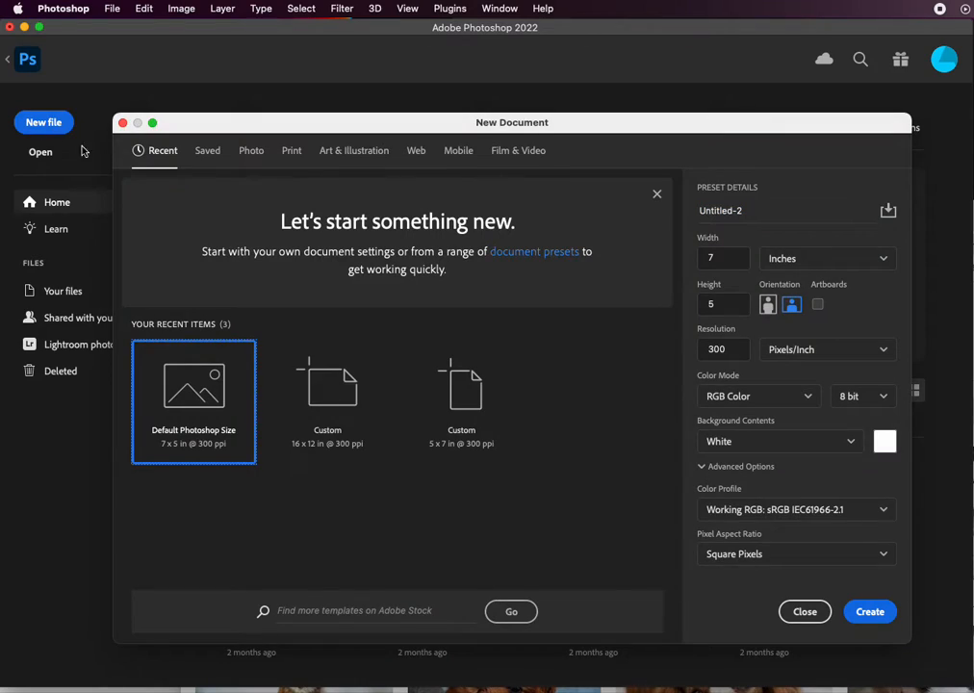
click(869, 611)
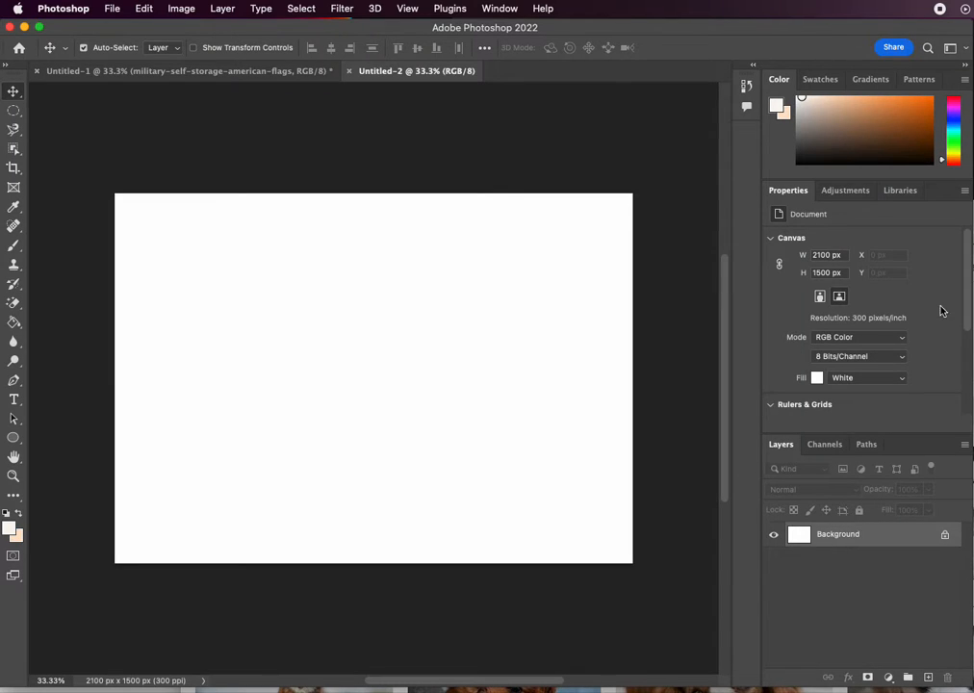
Switch to Chrome and search Google Images for "husky puppy"
key(super+Tab)
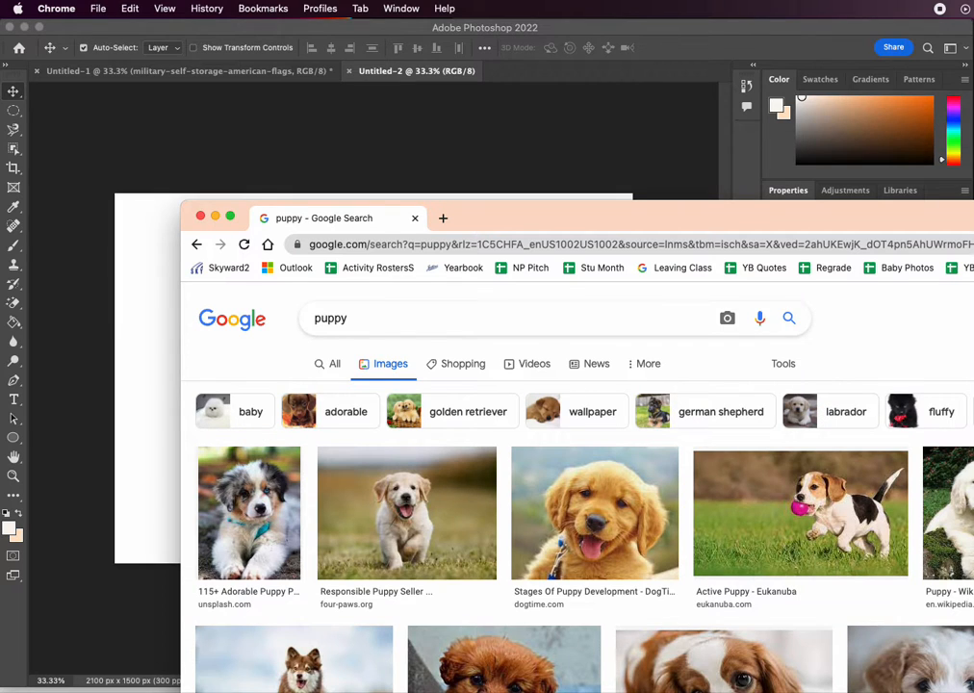
drag(967, 218, 865, 94)
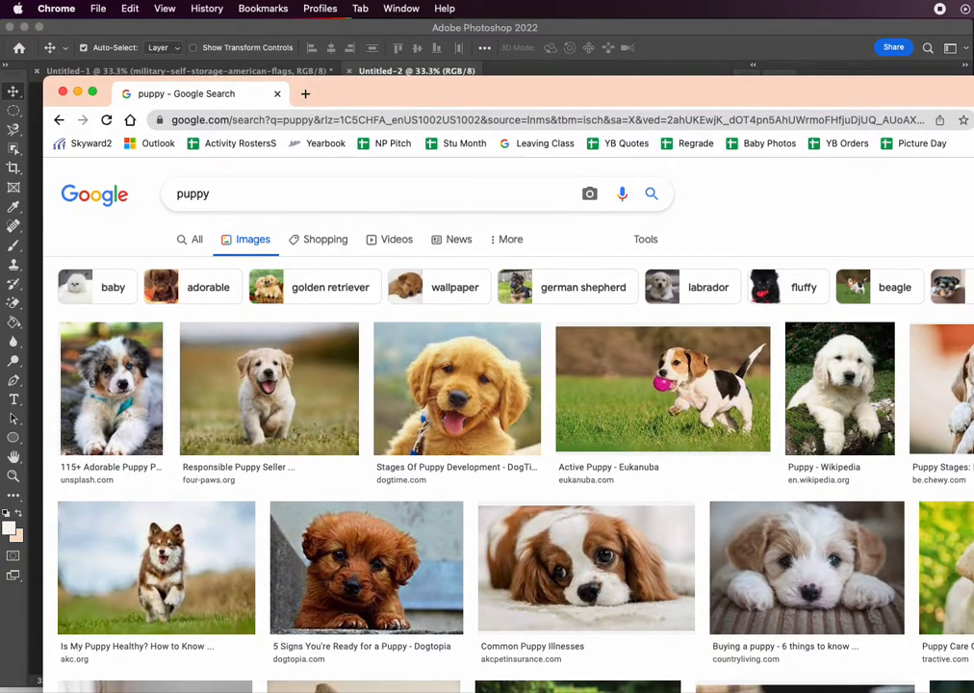
drag(734, 96, 954, 118)
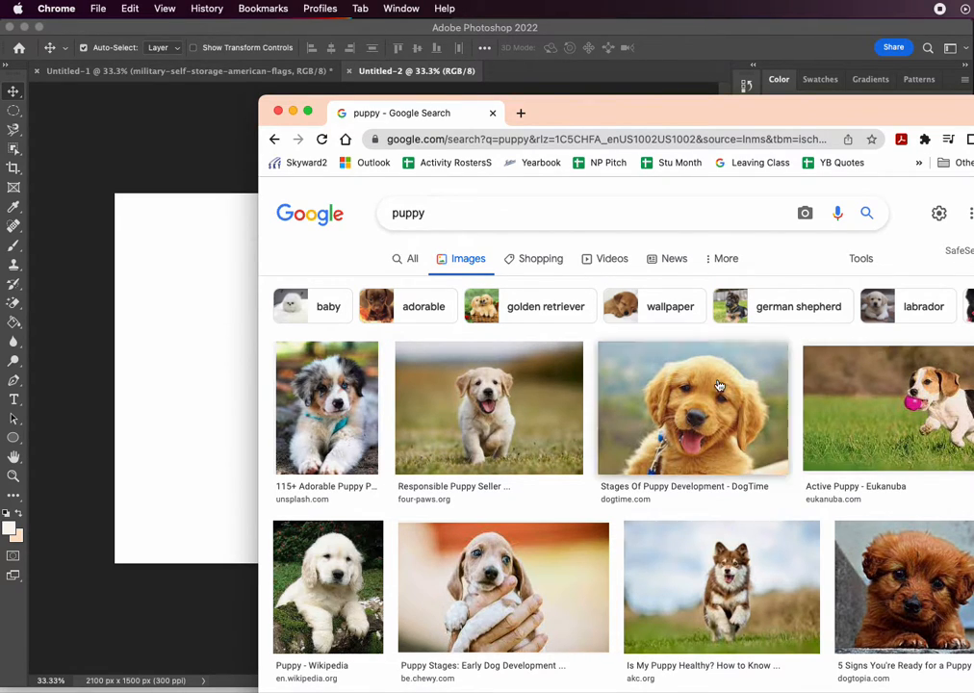
click(391, 218)
text(husky)
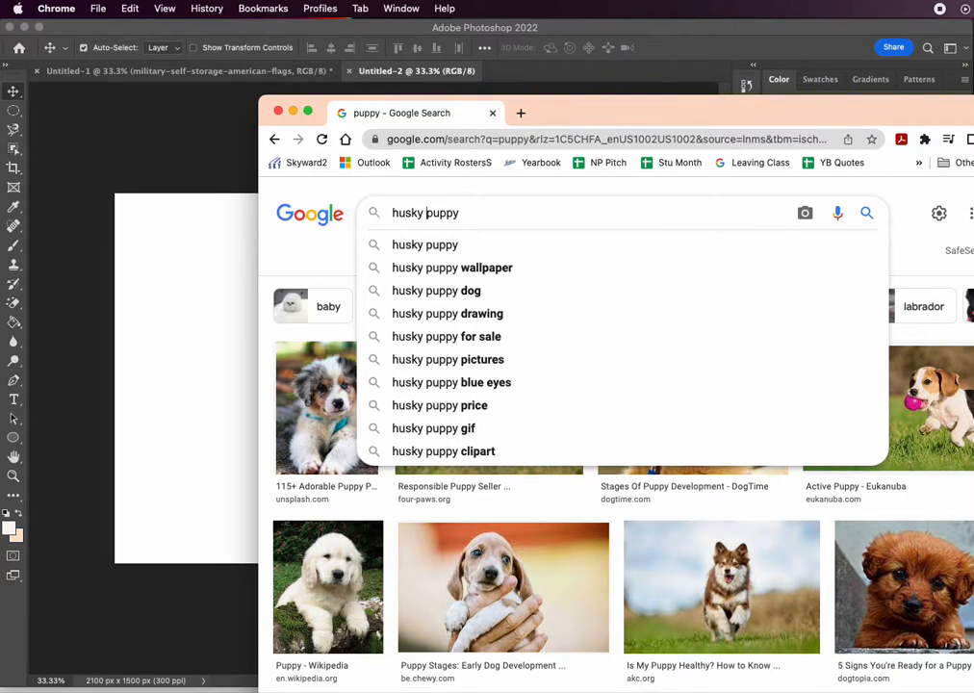
key(Return)
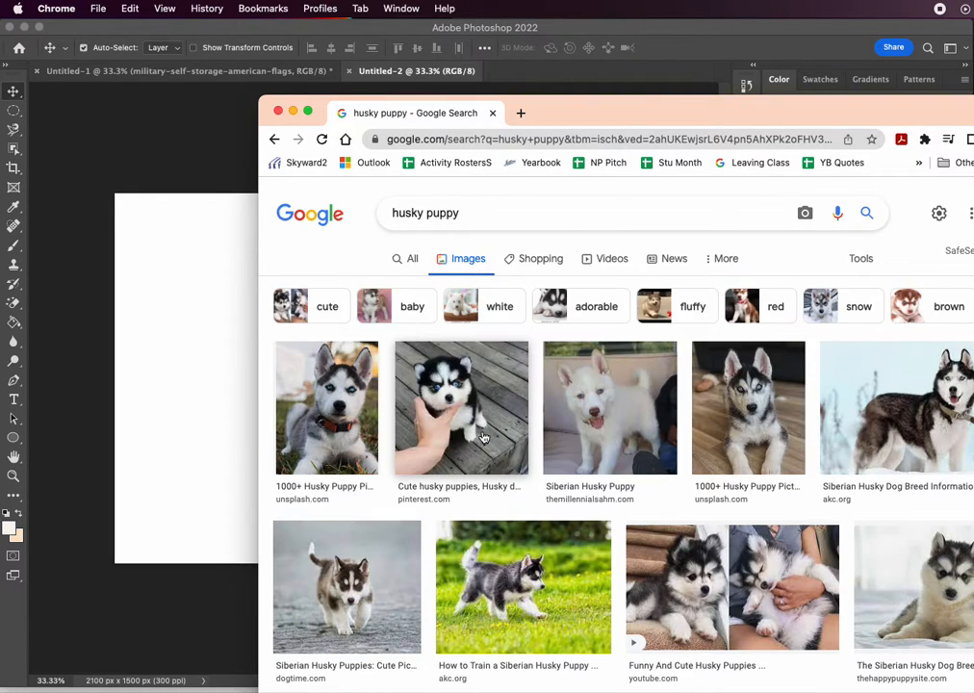
Open the preview of the sitting husky puppy with the red leash and place that image in the Photoshop document
scroll(485, 433, down, 3)
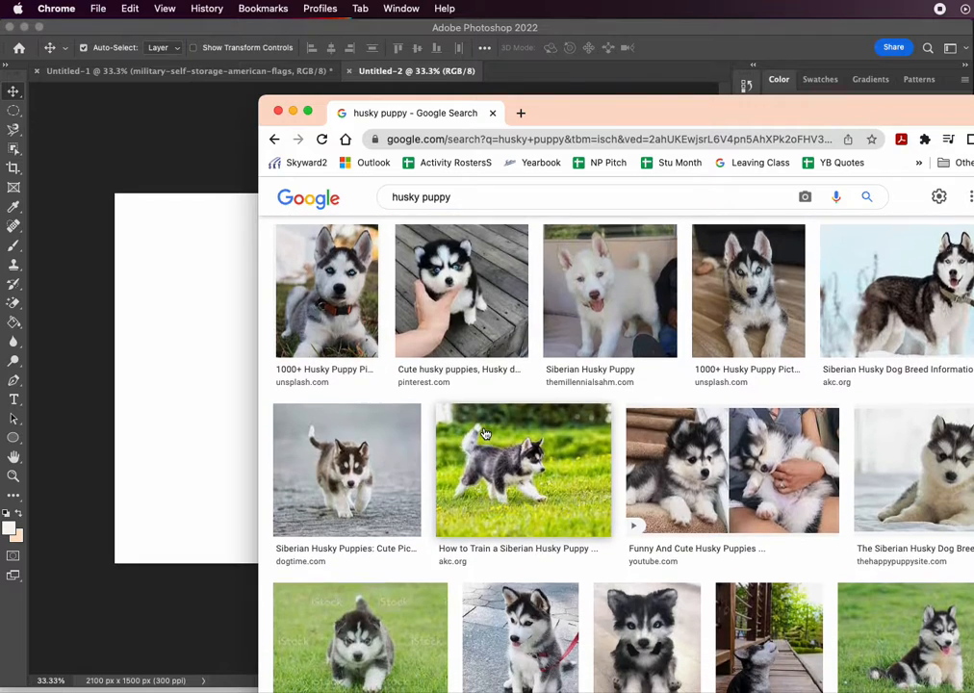
scroll(485, 433, down, 3)
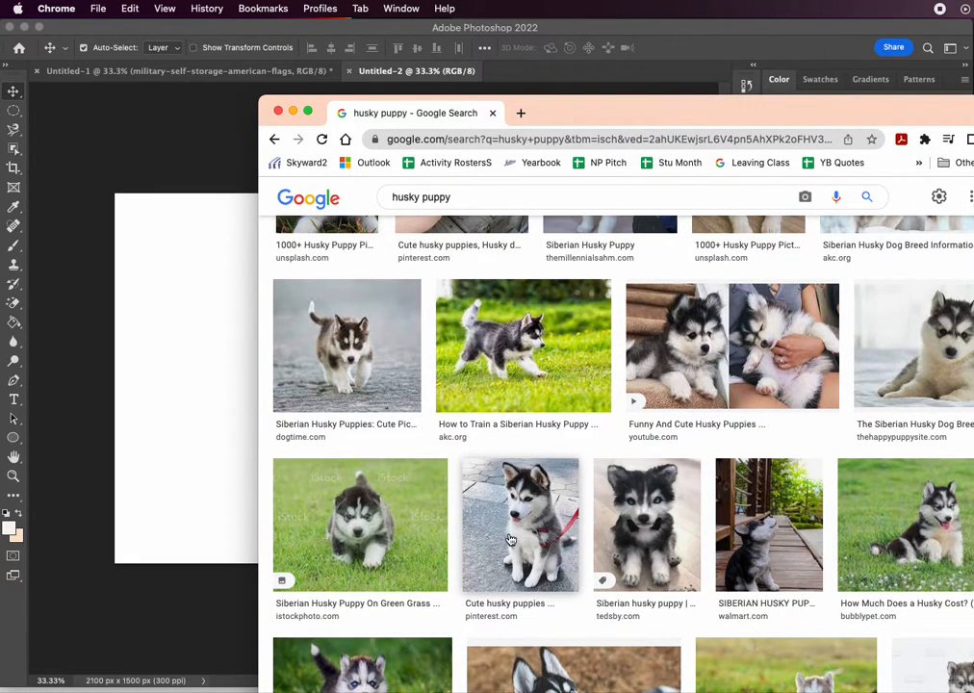
click(511, 540)
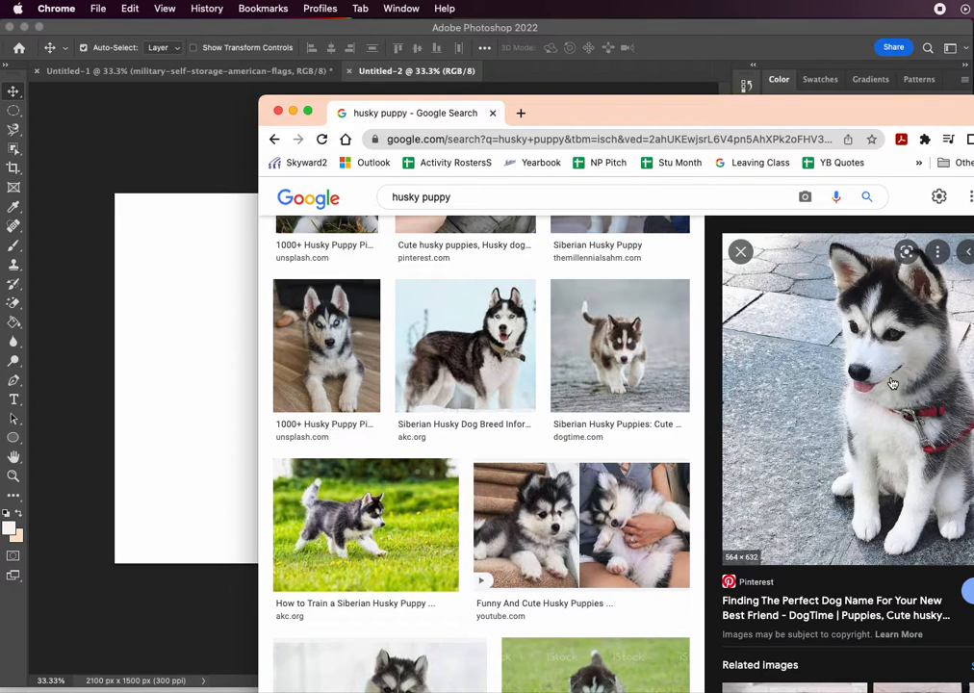
drag(893, 383, 184, 368)
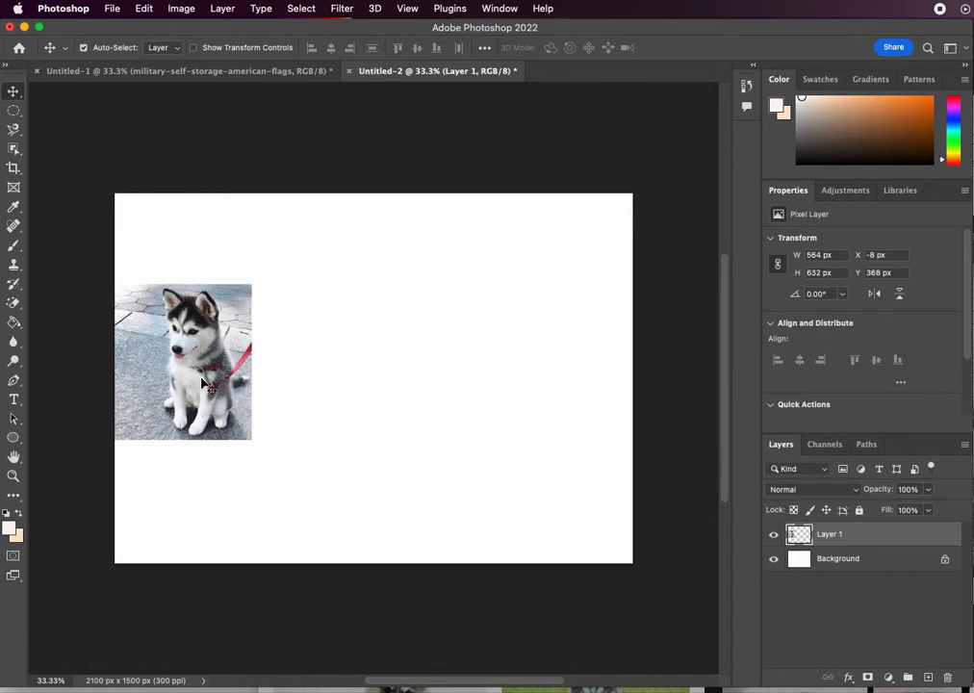
Switch back to Chrome and place the small thumbnail of the first husky result in the Photoshop document without opening its preview
key(super+Tab)
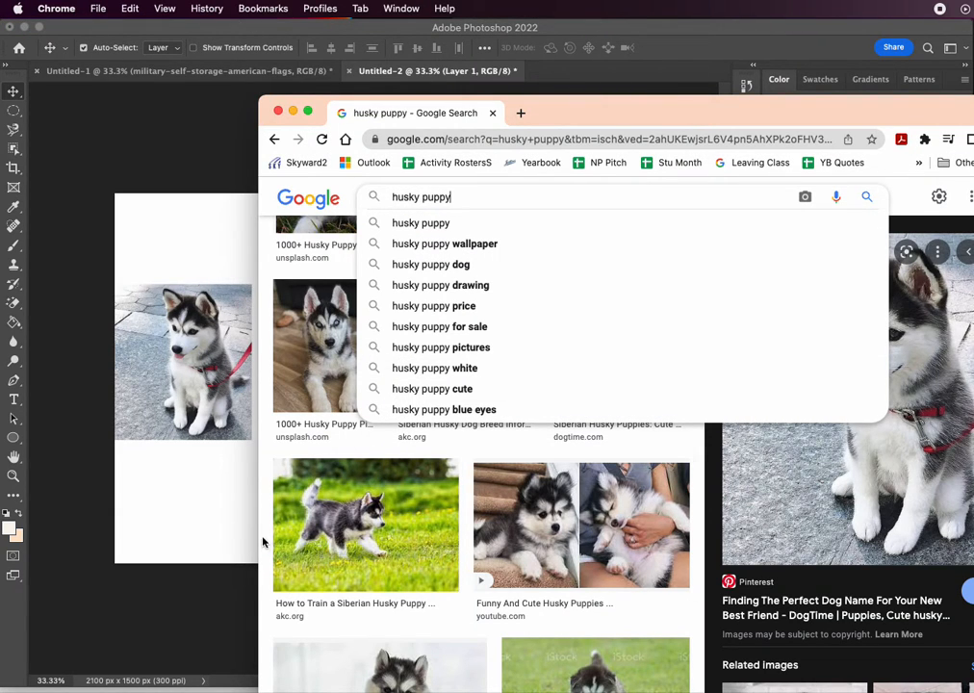
click(477, 459)
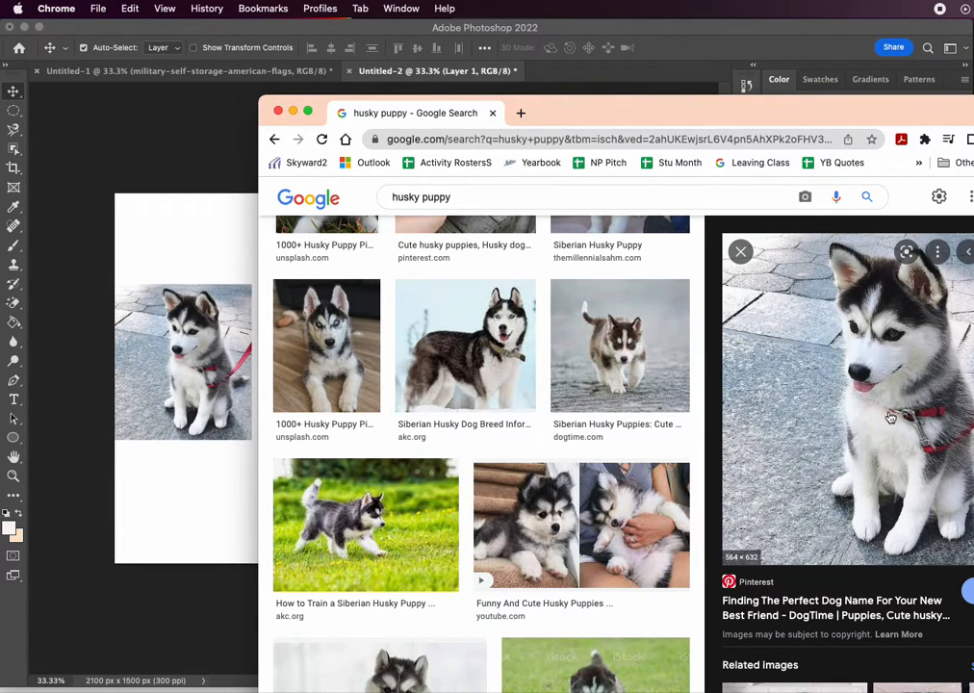
scroll(435, 409, down, 1)
scroll(392, 406, up, 5)
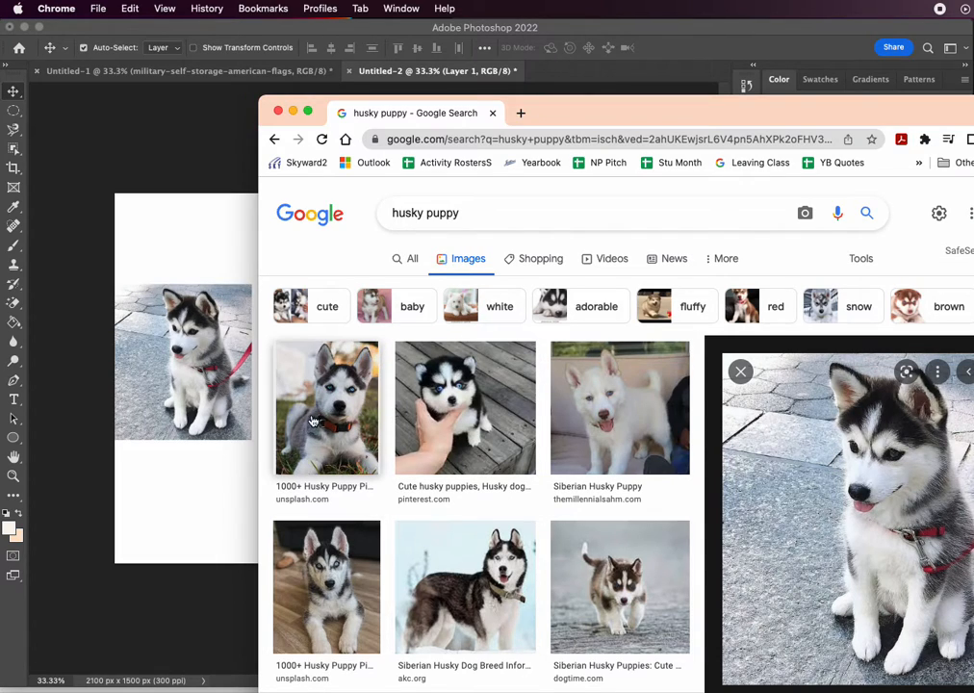
drag(313, 422, 194, 523)
Scale the placed thumbnail up to about 651% with Free Transform and delete its layer
key(super+t)
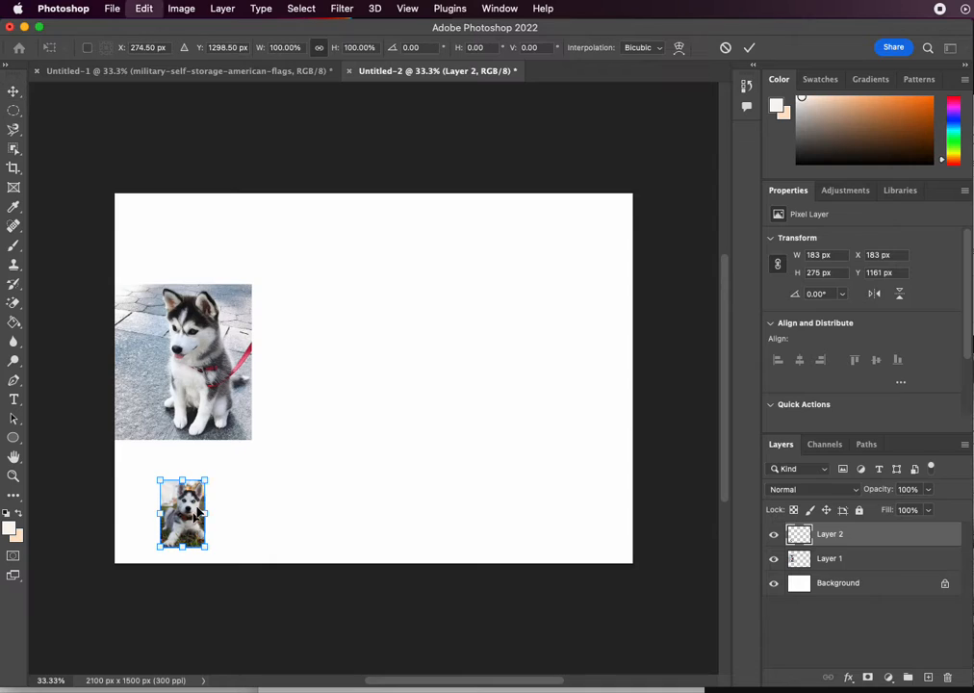
drag(206, 480, 525, 248)
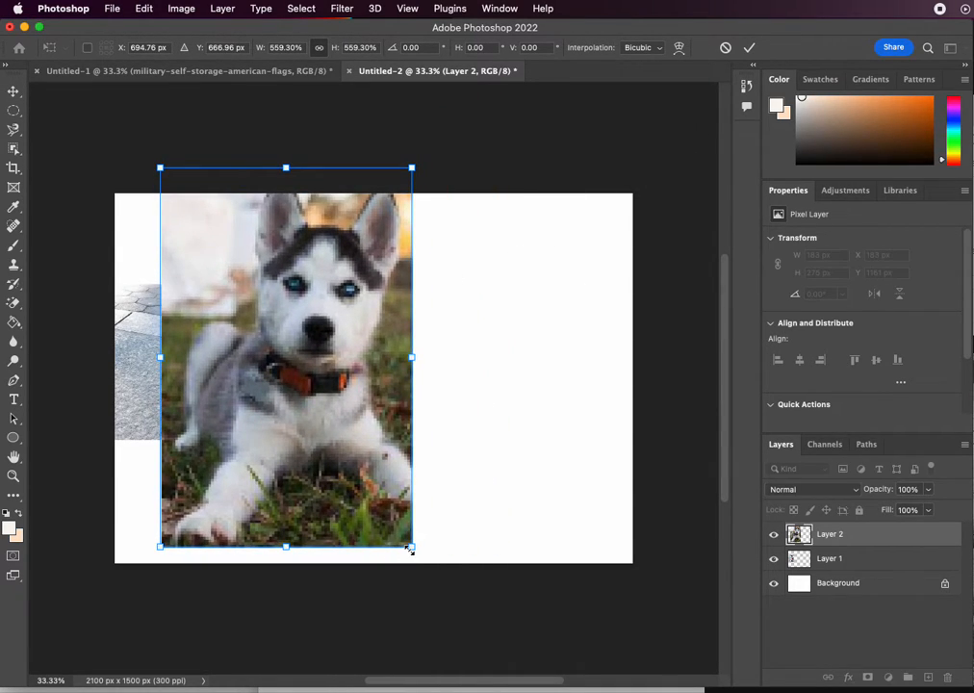
drag(411, 547, 453, 609)
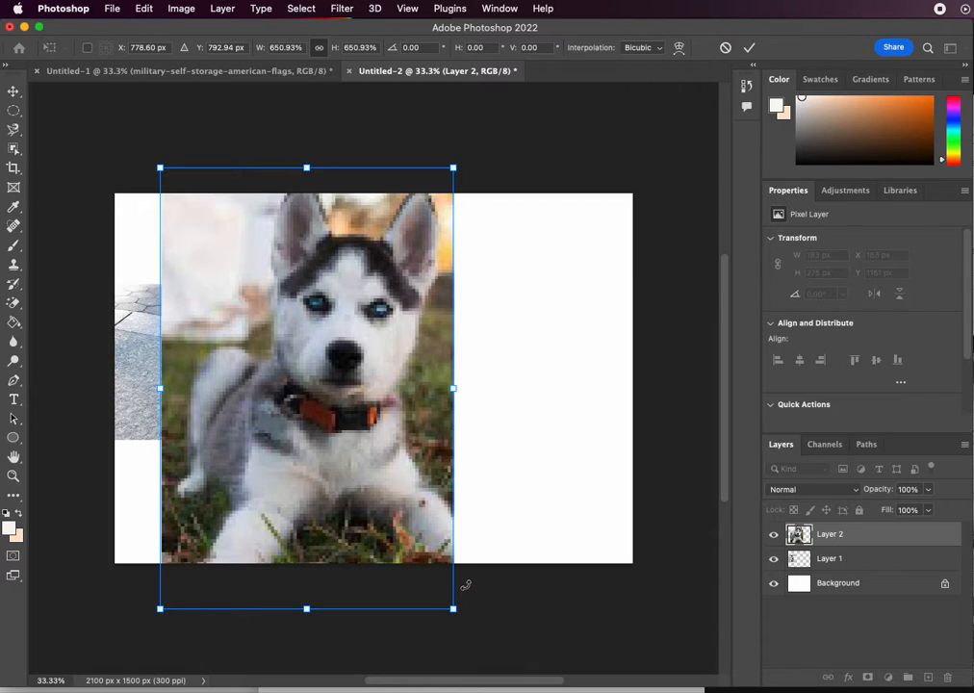
click(14, 91)
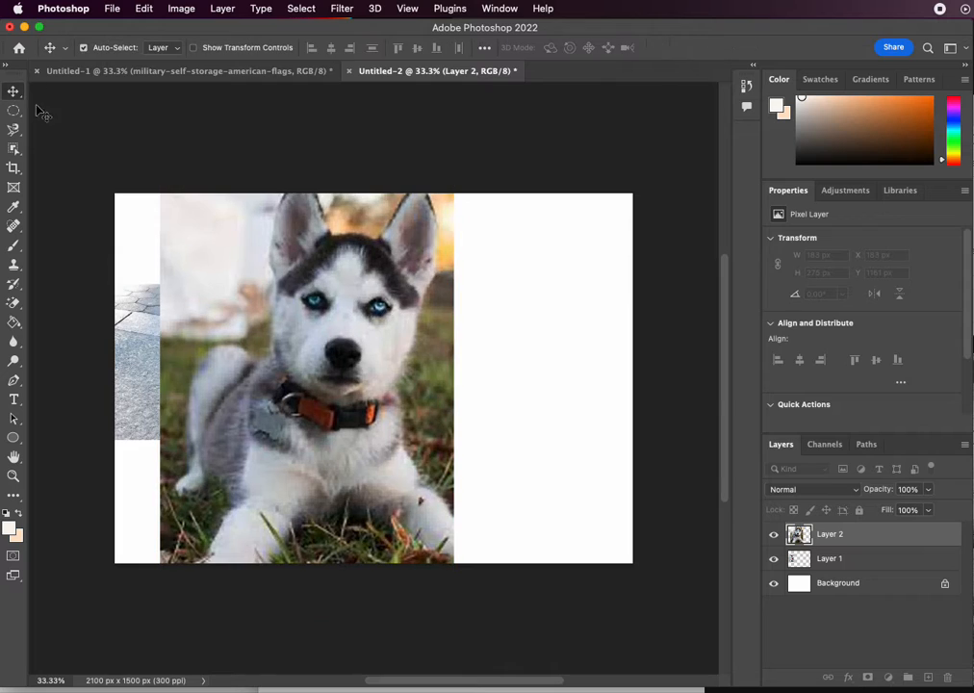
key(Delete)
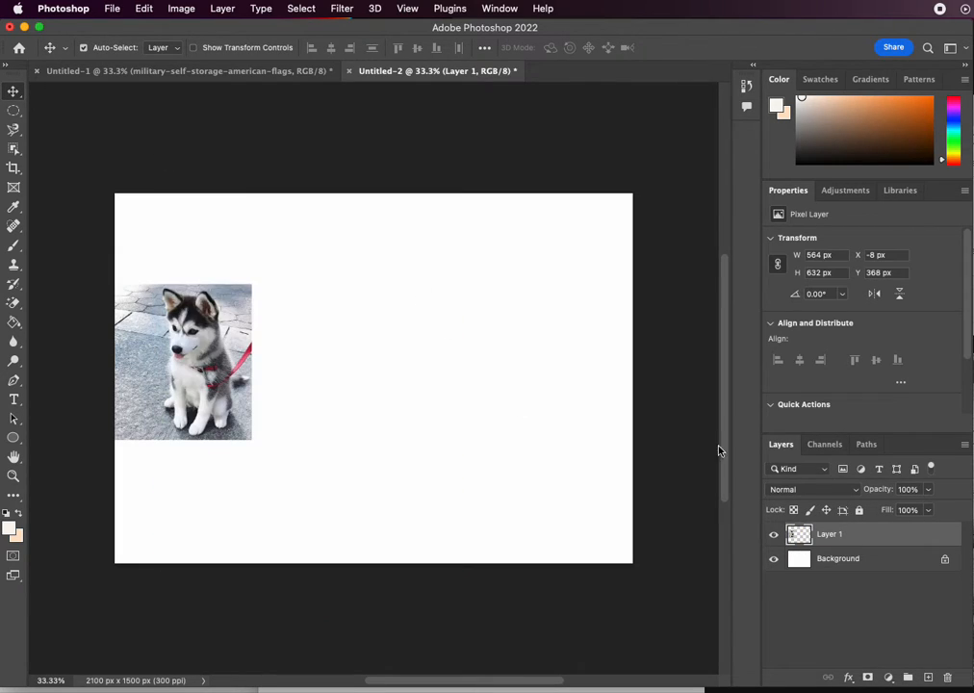
In Chrome, open the larger previews of several husky puppy images and check their pixel dimensions
key(super+Tab)
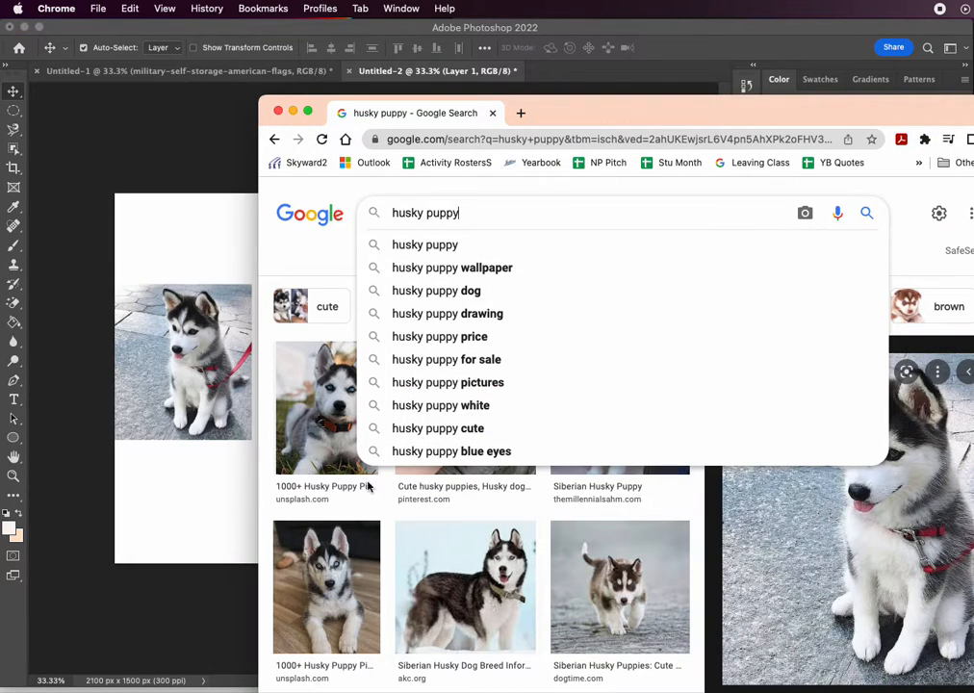
click(335, 455)
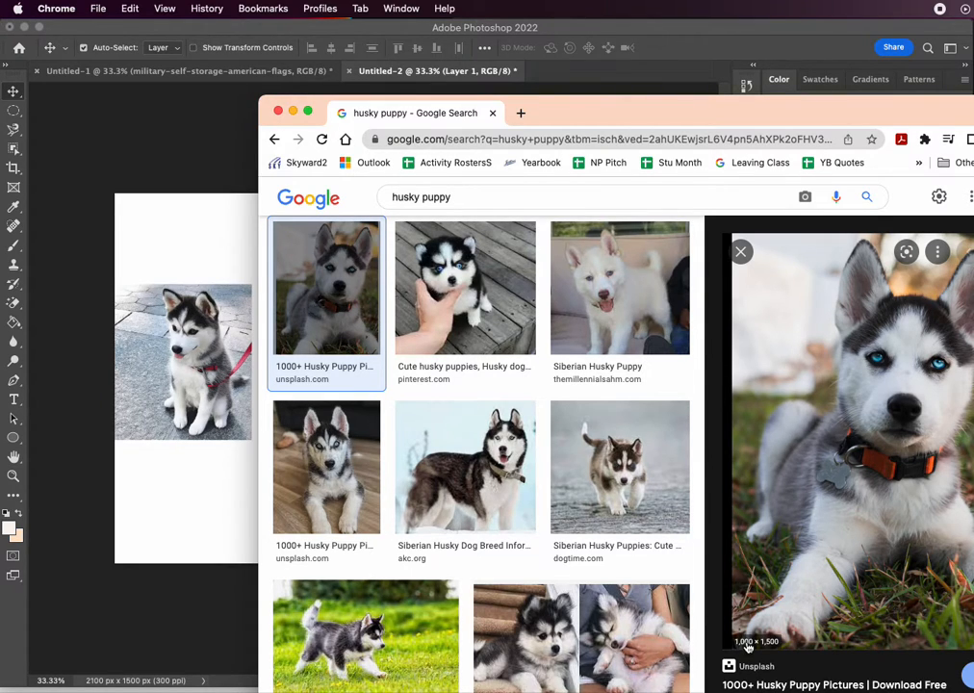
drag(893, 115, 761, 83)
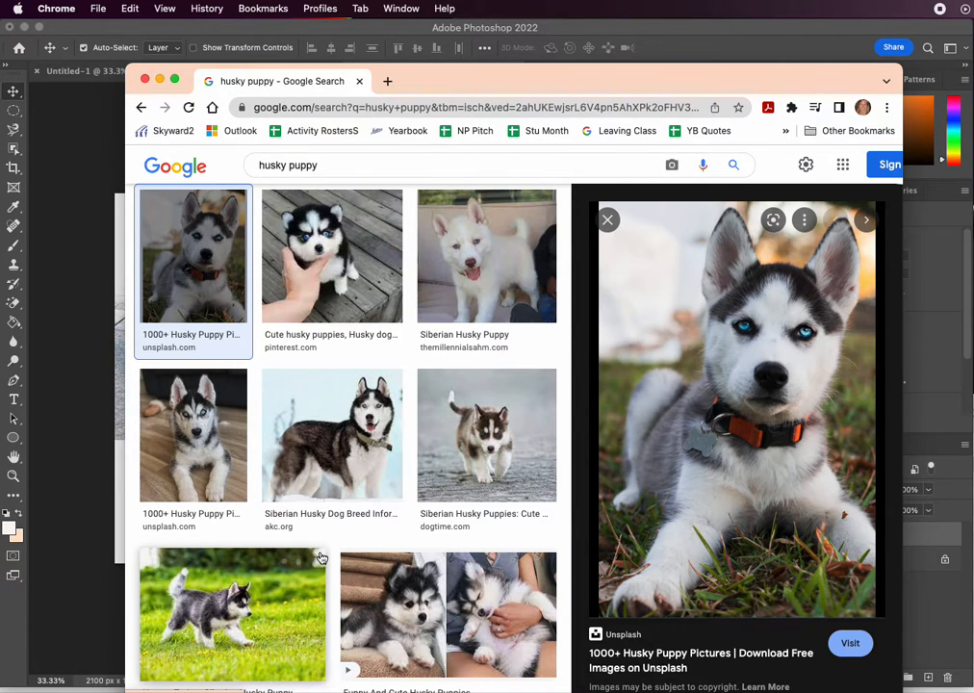
scroll(321, 557, down, 3)
scroll(320, 558, down, 3)
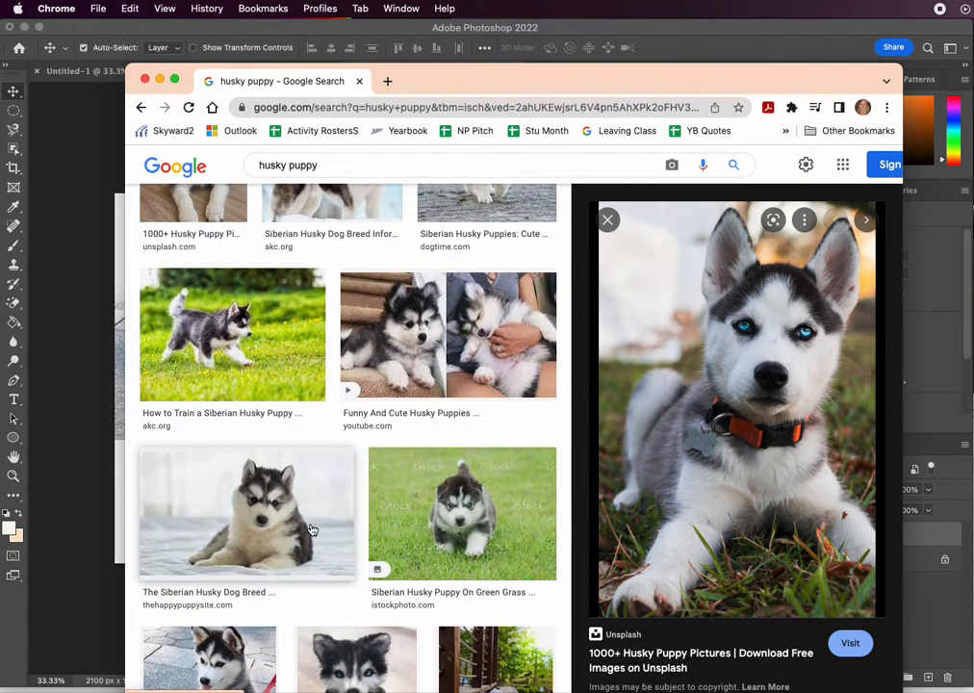
click(334, 530)
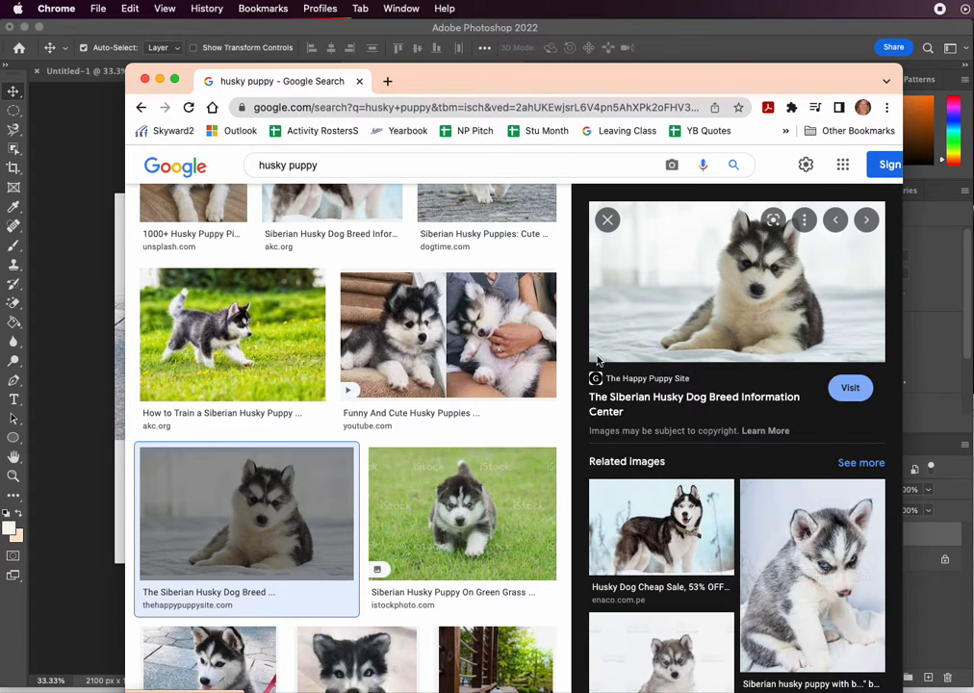
click(279, 337)
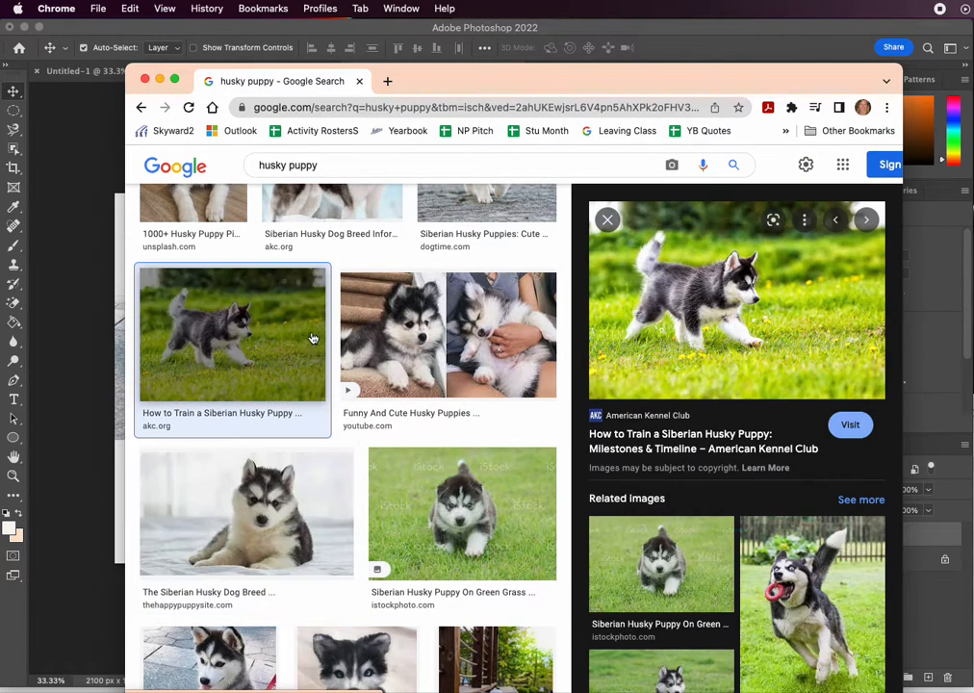
scroll(714, 359, up, 3)
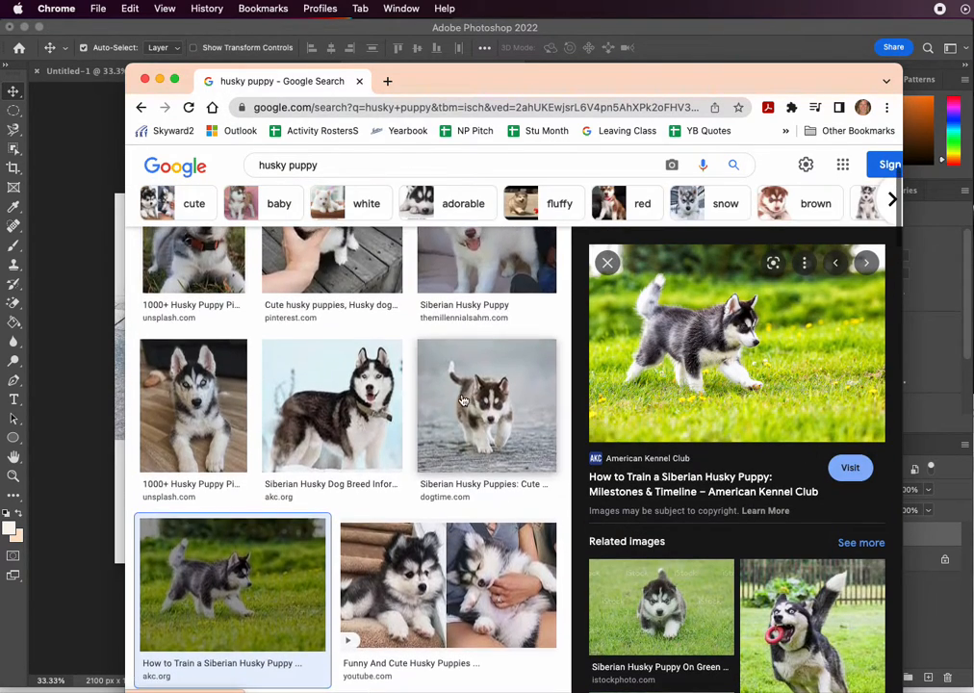
key(Left)
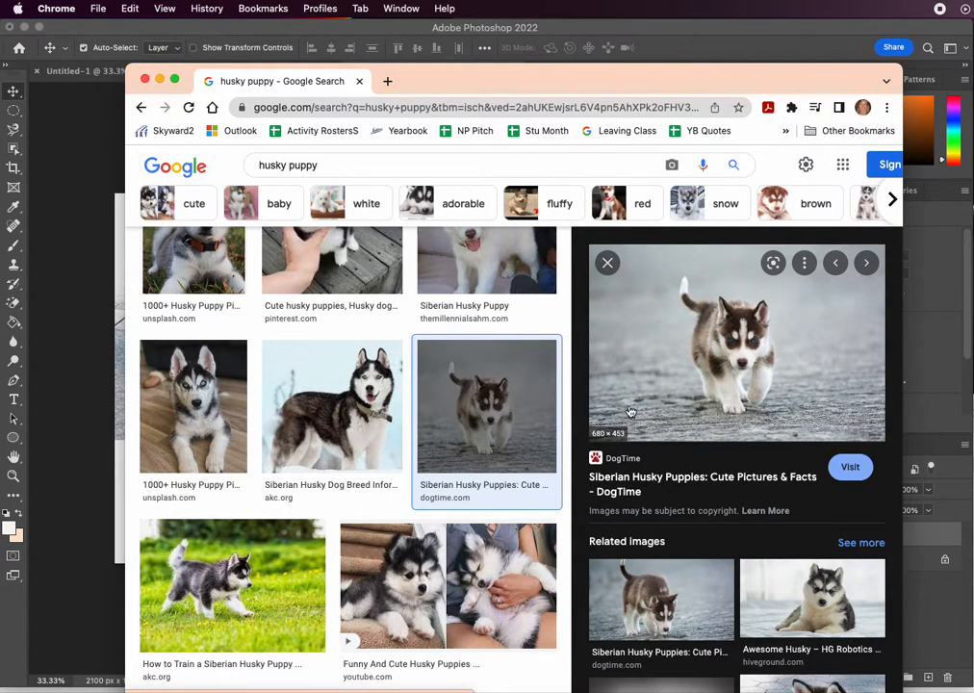
scroll(631, 409, up, 3)
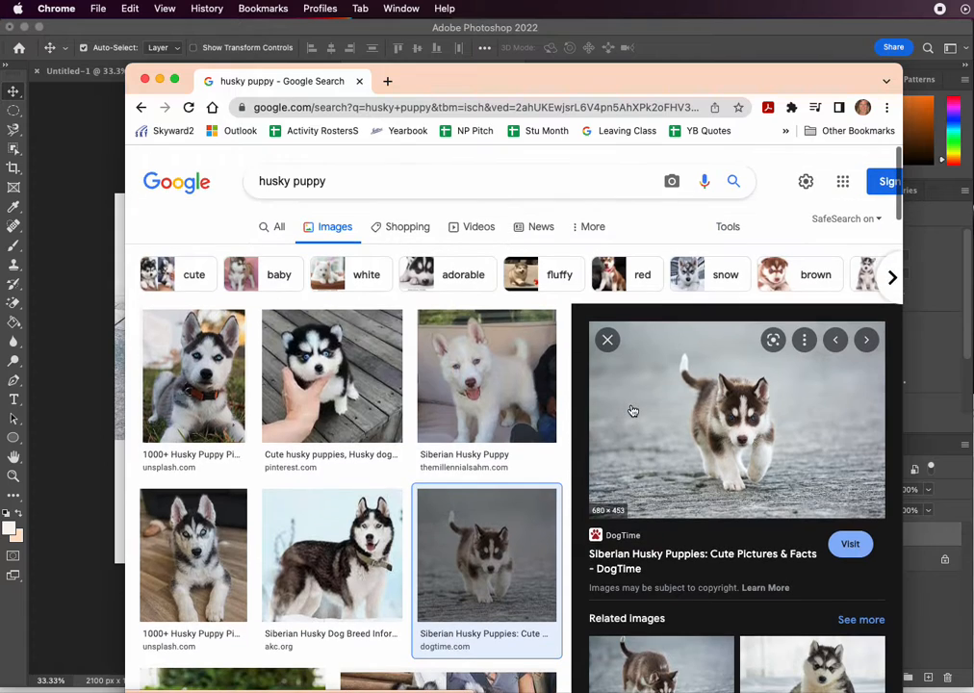
click(244, 390)
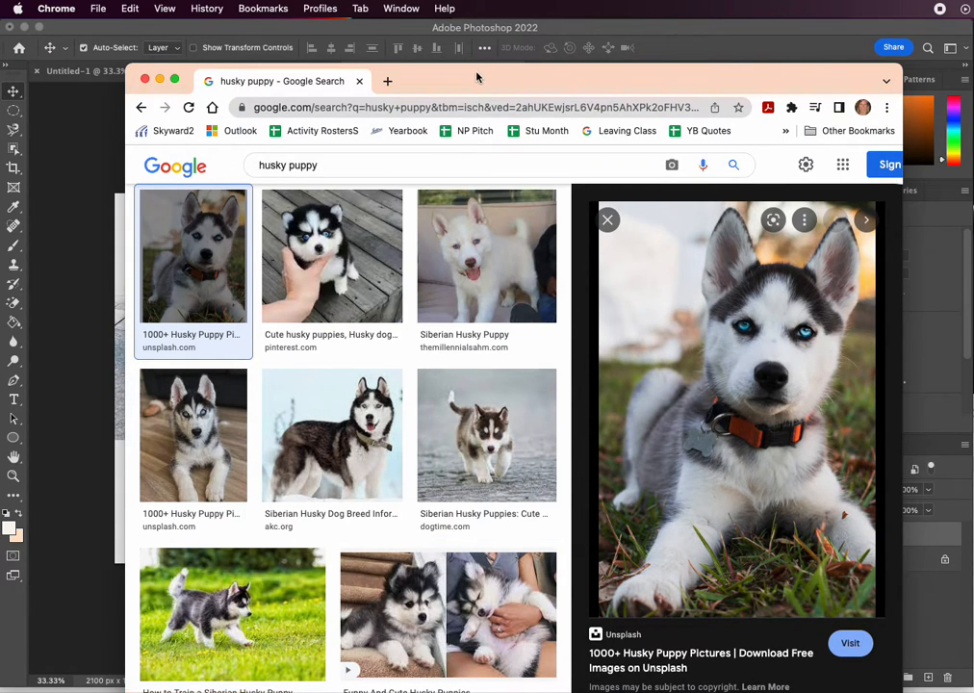
Return to Photoshop and move the puppy photo fully onto the canvas, to about X 420 px and Y 392 px
drag(475, 80, 702, 99)
click(263, 484)
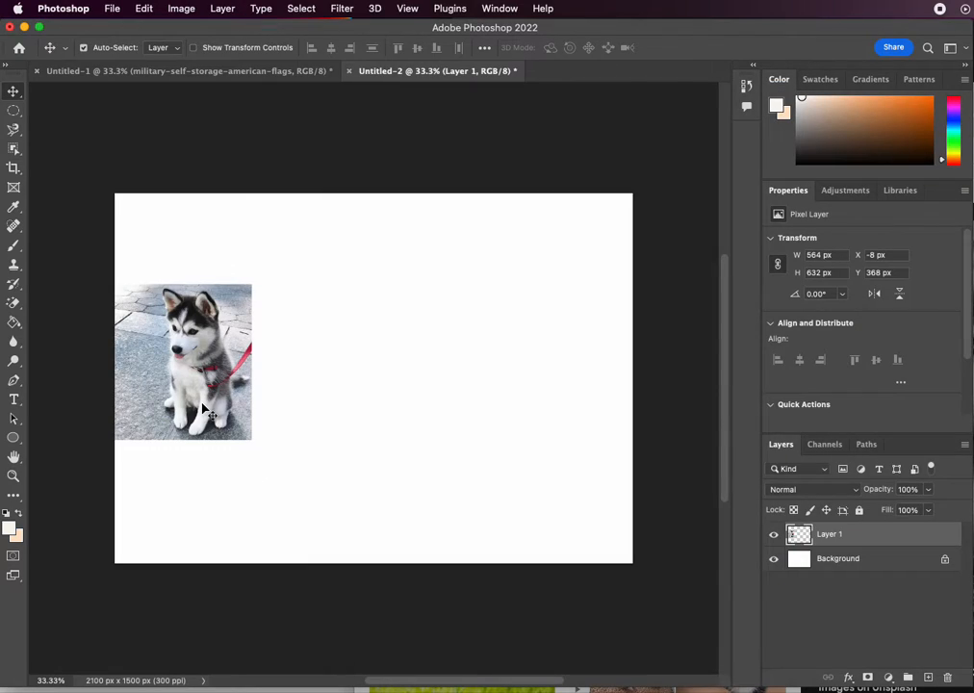
drag(203, 408, 310, 414)
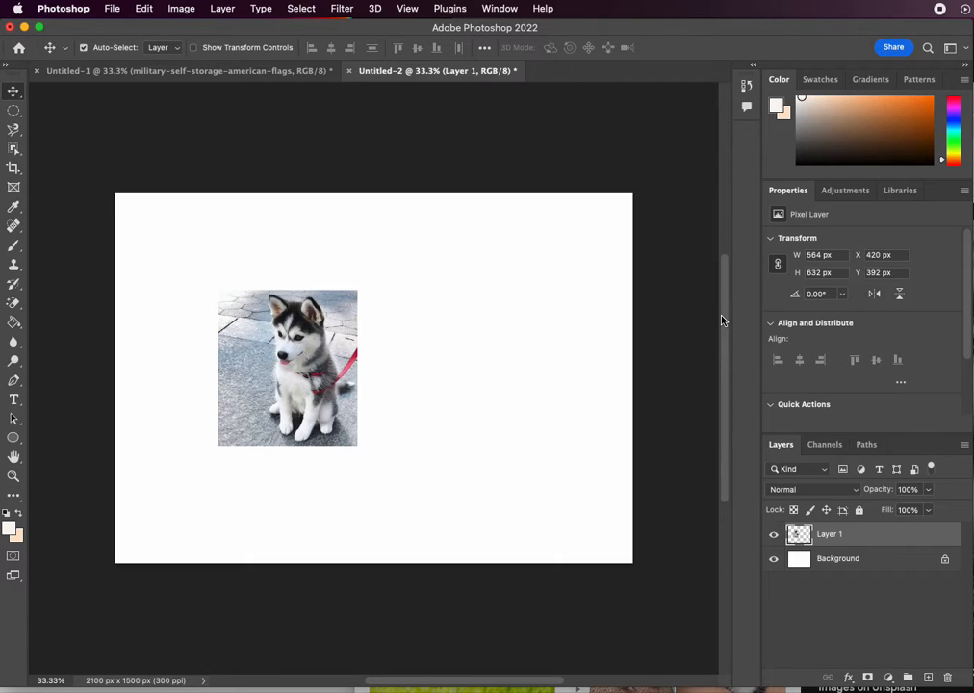
Change the canvas to portrait orientation, 1500 x 2100 px, accepting the clipping
click(689, 272)
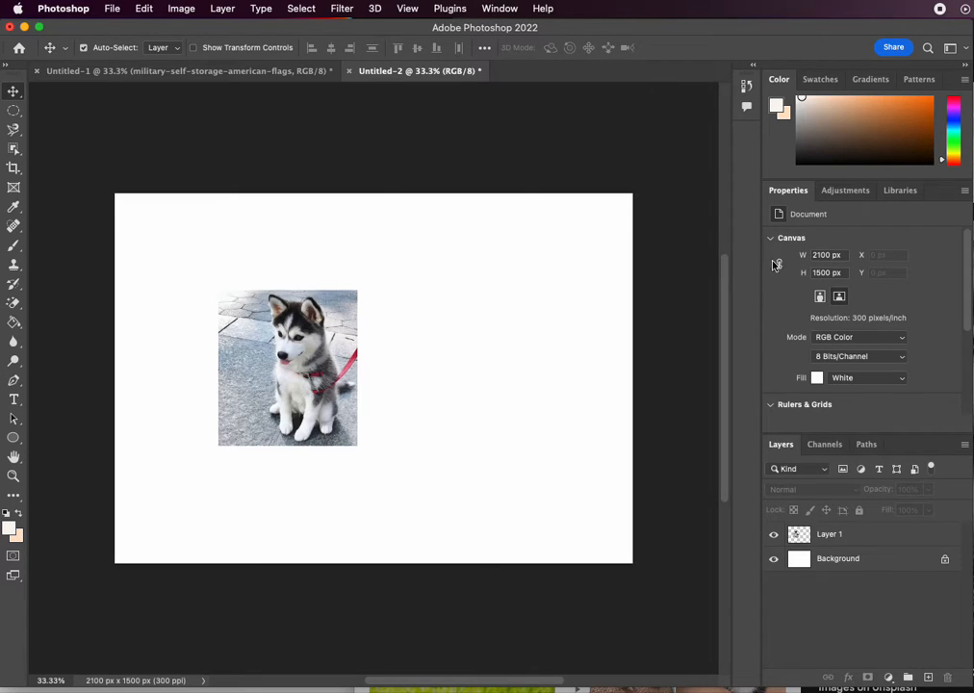
click(819, 299)
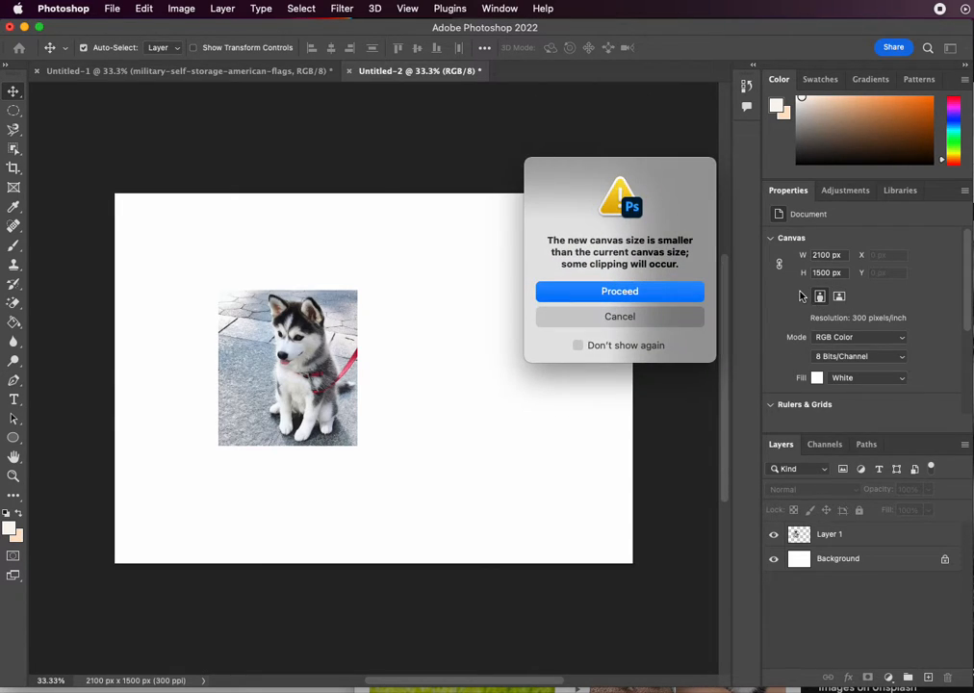
click(656, 293)
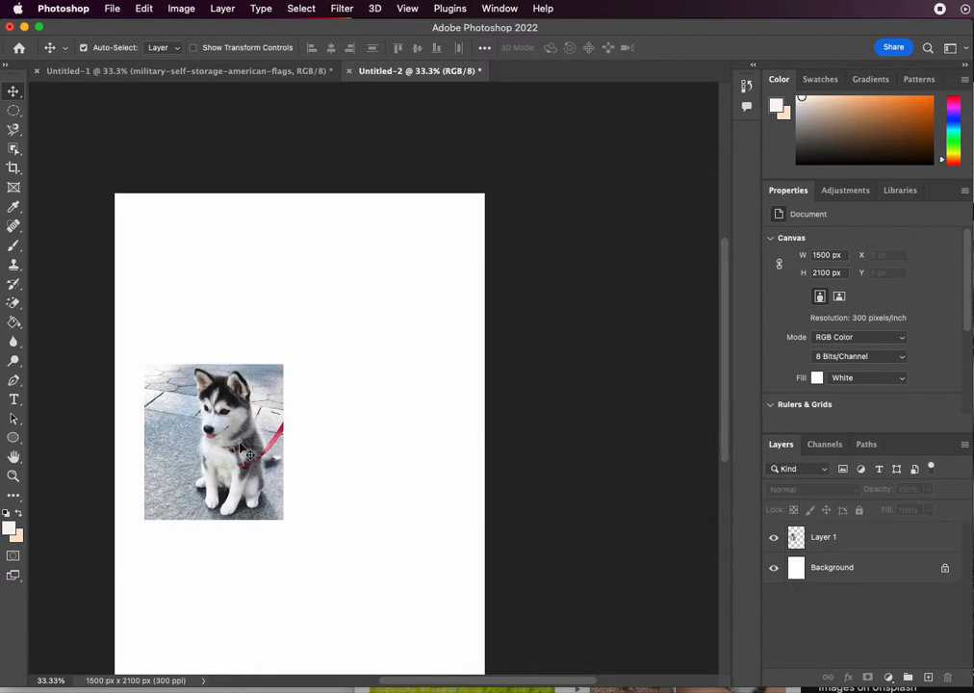
Scale the puppy photo to about 320% with Free Transform and move it to about X -305 px, Y 39 px, spanning the canvas width
drag(242, 447, 227, 309)
key(super+t)
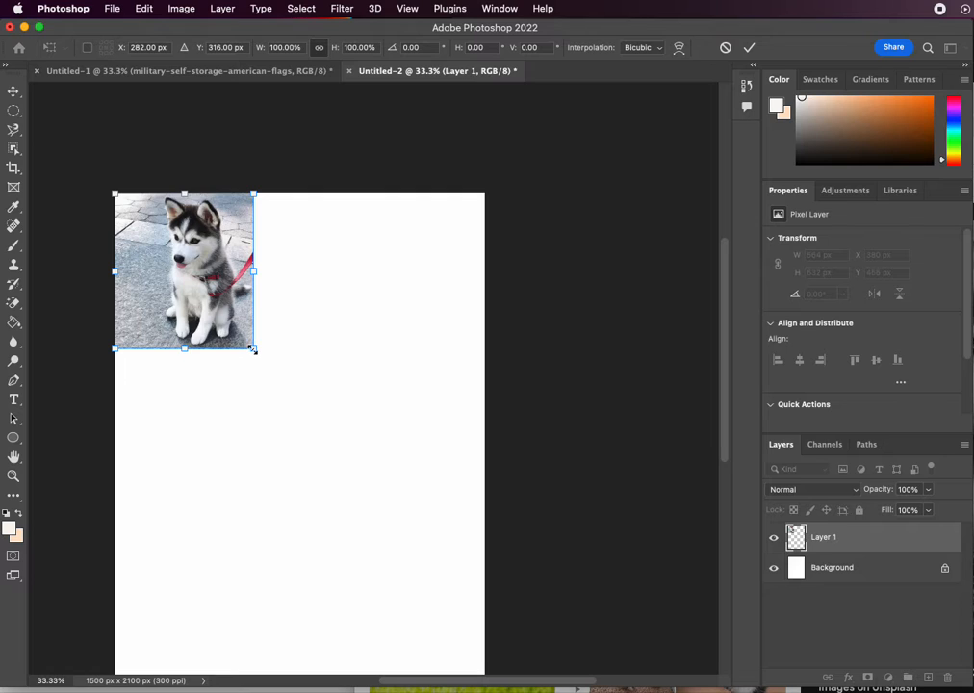
drag(252, 349, 389, 386)
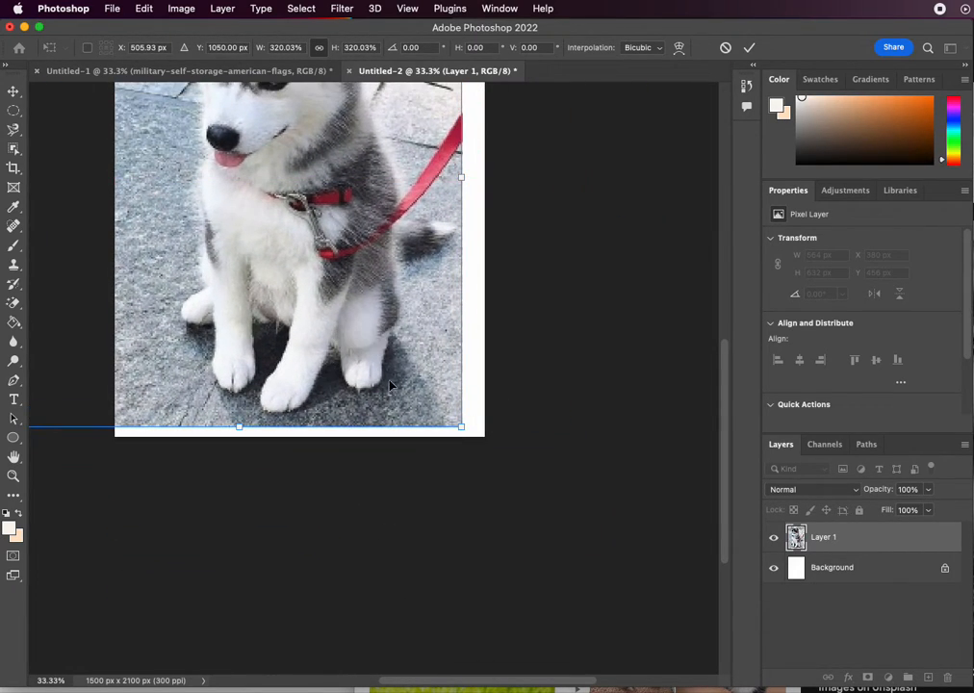
scroll(391, 386, down, 2)
scroll(395, 386, up, 6)
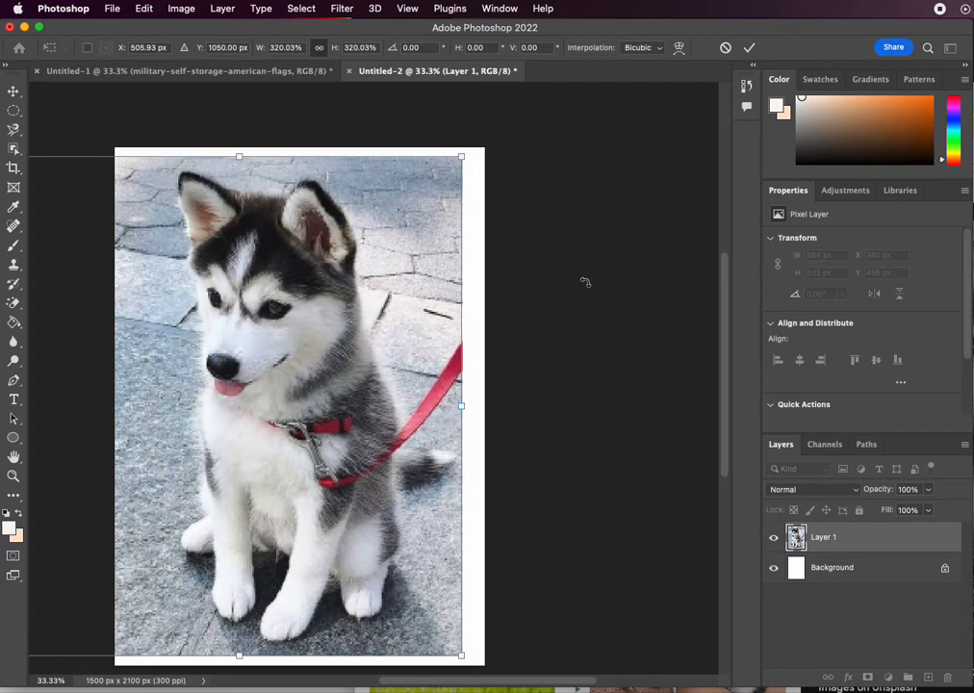
key(Return)
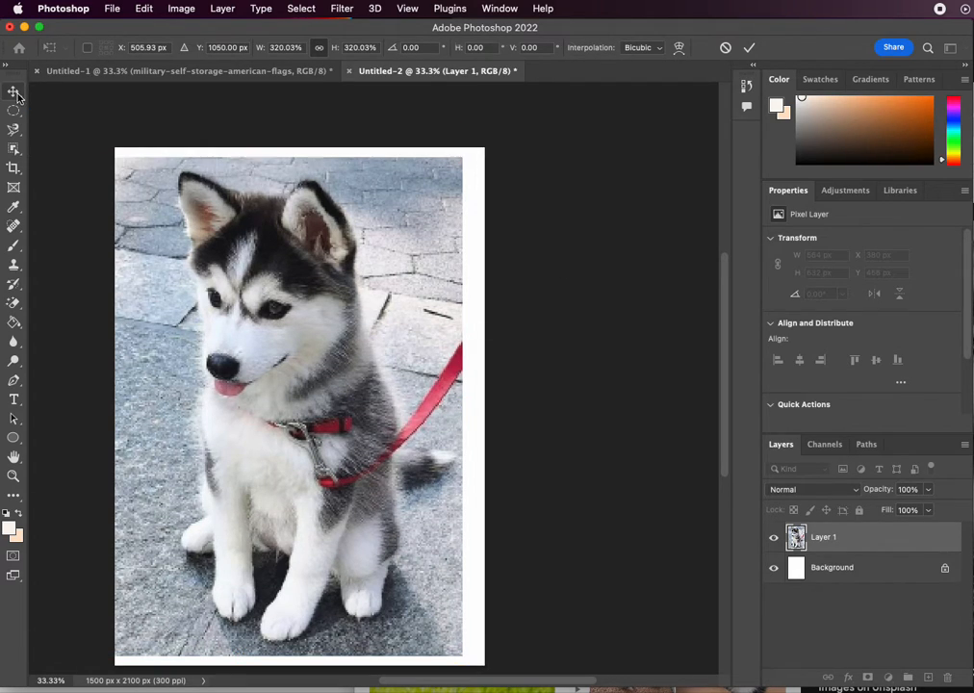
drag(289, 165, 313, 167)
click(574, 359)
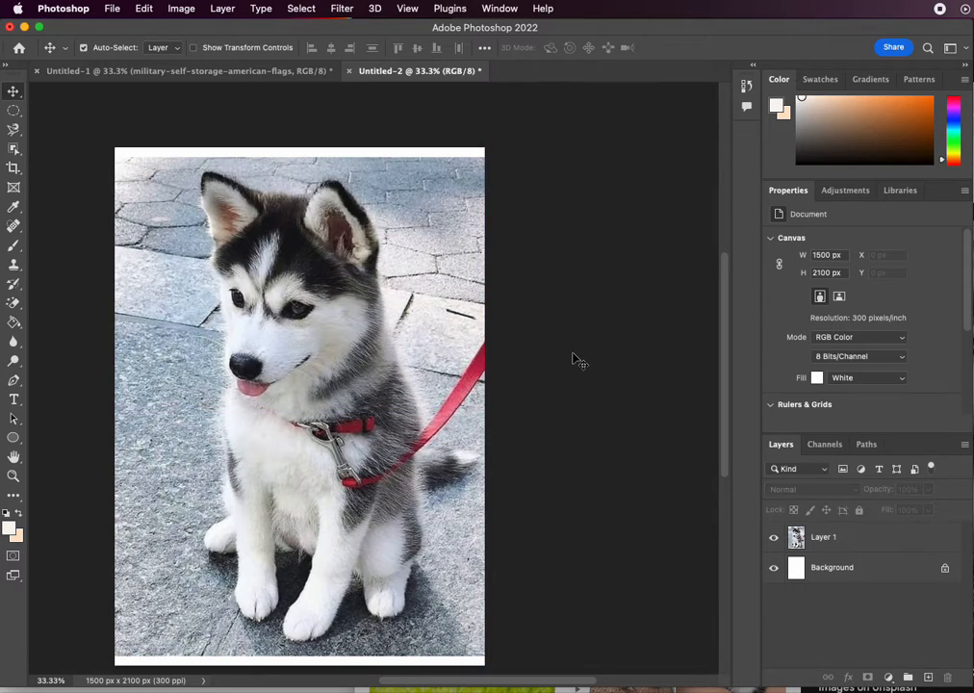
Remove the background from the puppy photo on Layer 1 using the Remove Background quick action
click(869, 540)
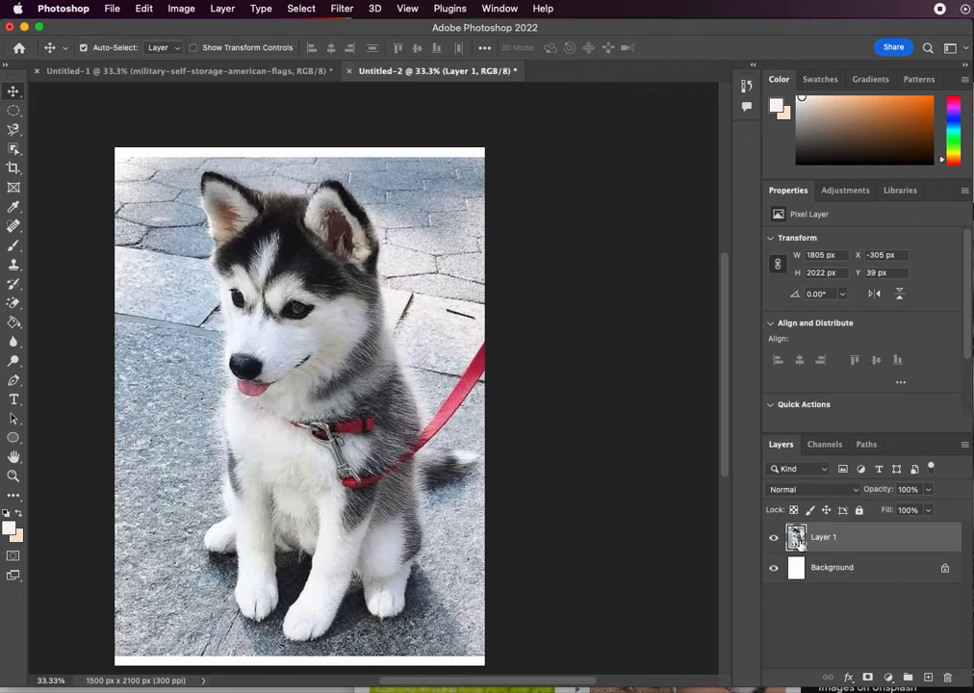
click(806, 405)
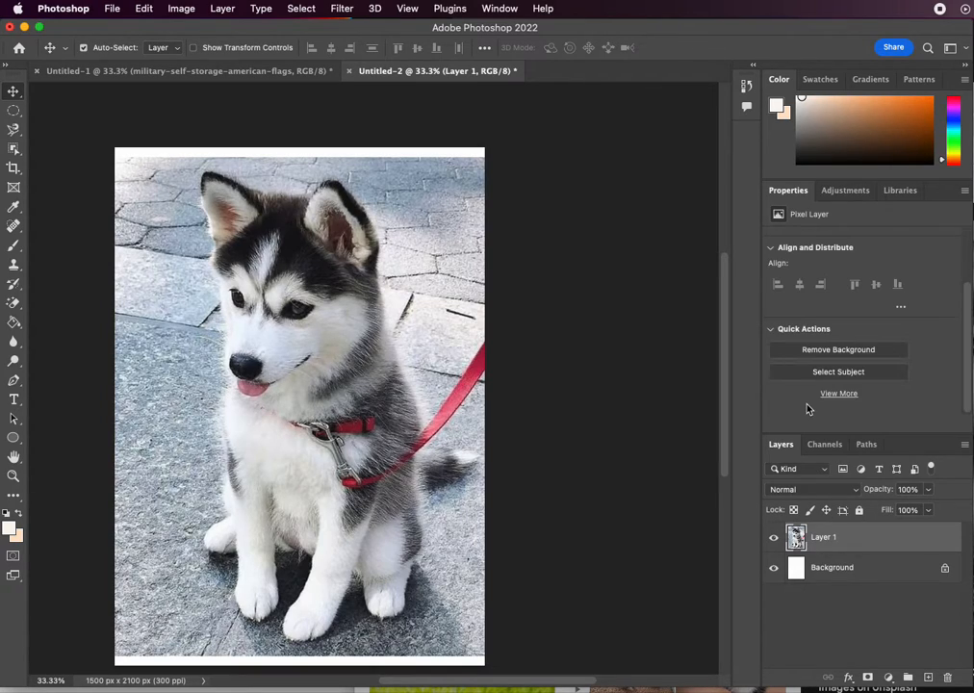
click(838, 351)
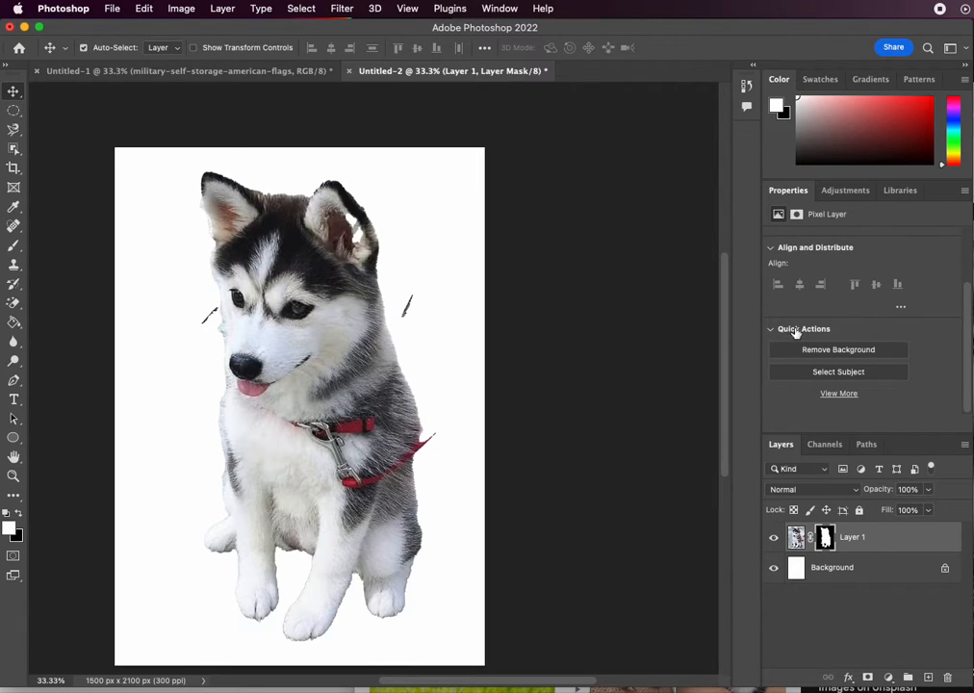
Narrow and reposition the Photoshop window so it fits the screen, and reset the Essentials workspace
click(951, 48)
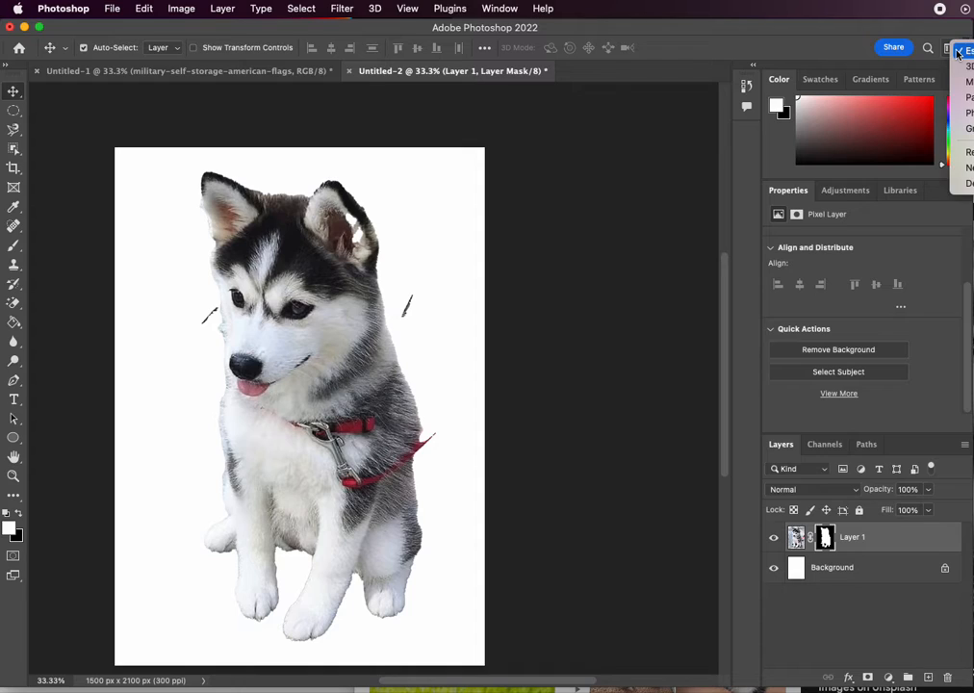
click(845, 31)
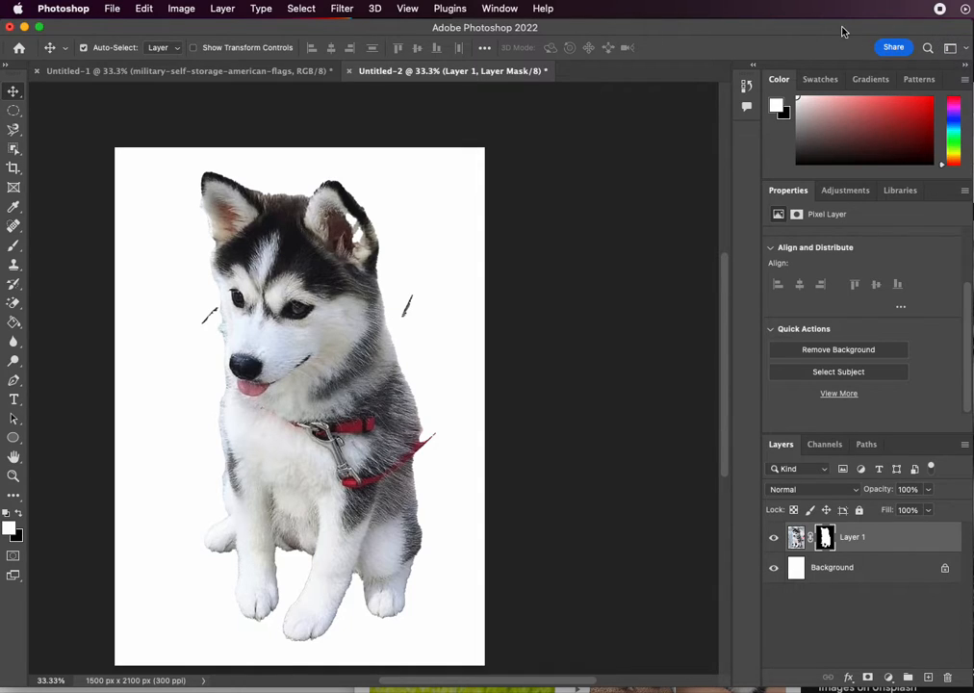
drag(844, 30, 828, 76)
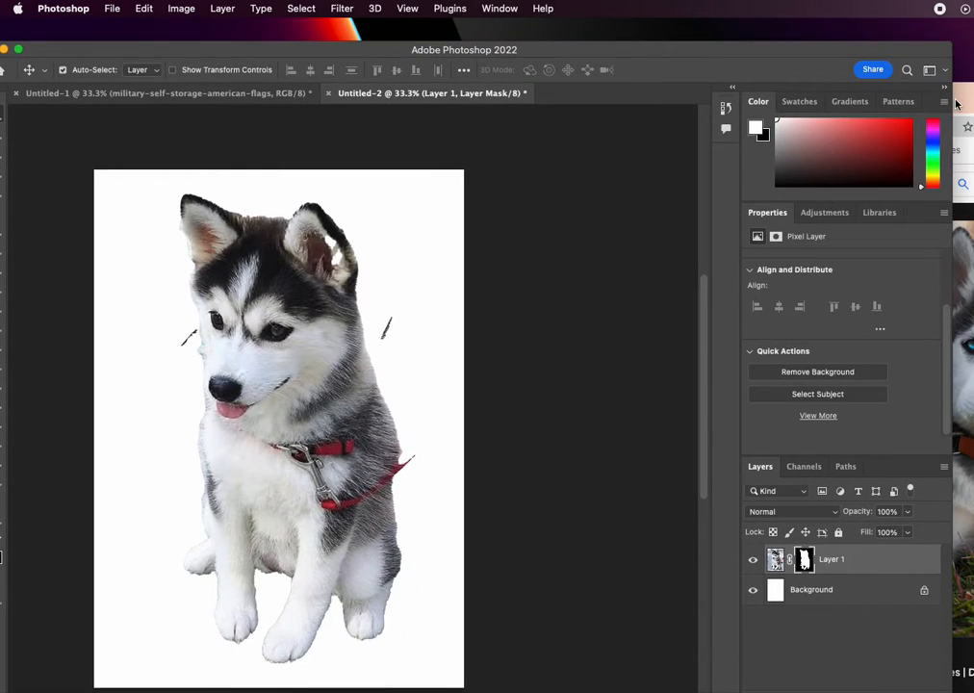
drag(951, 101, 892, 101)
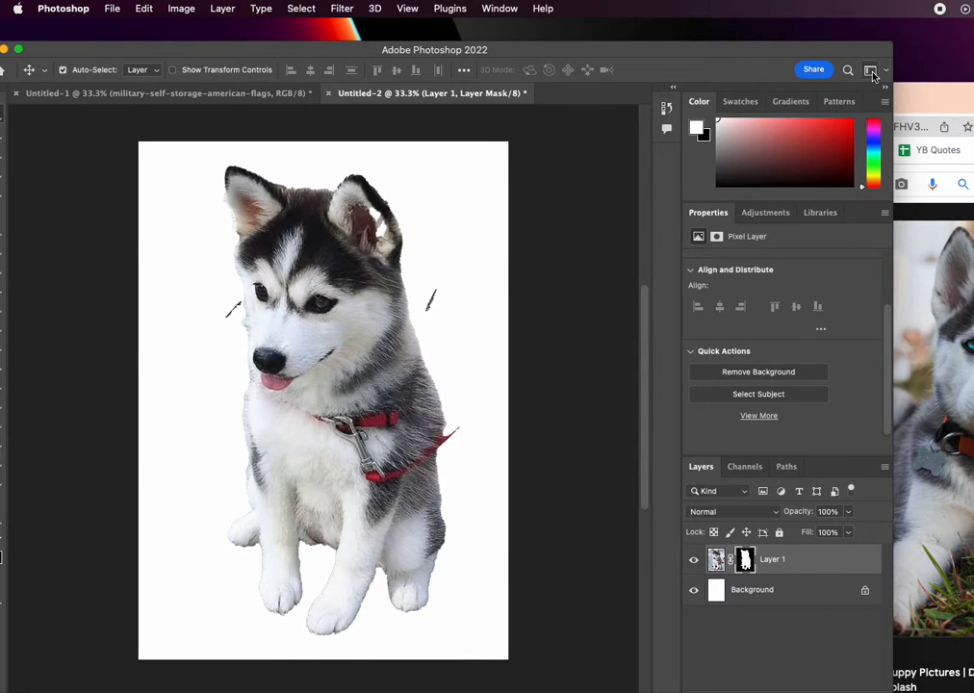
click(871, 72)
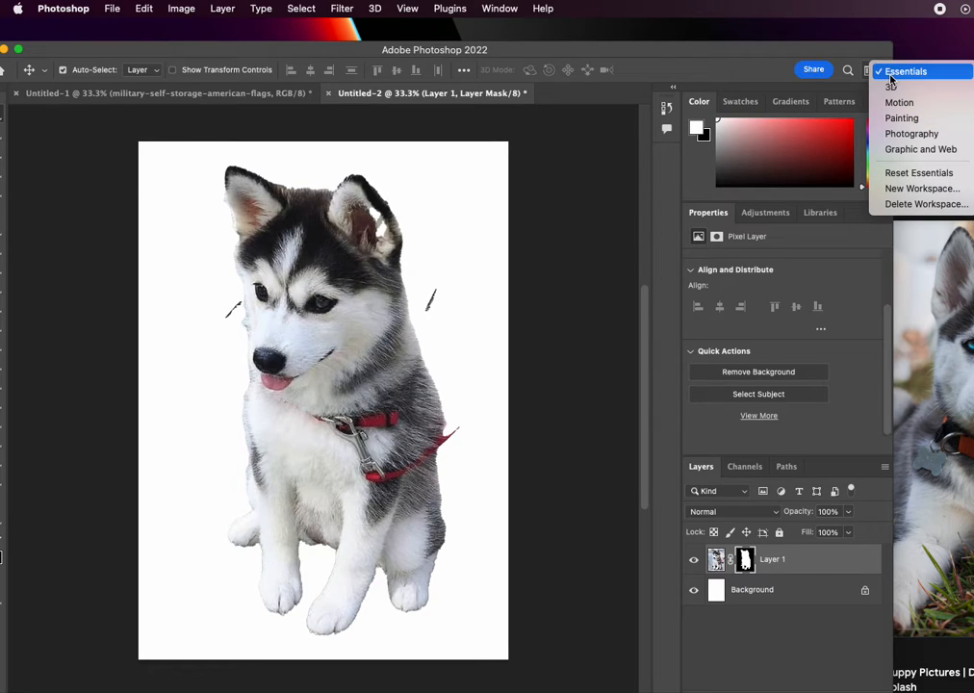
click(886, 176)
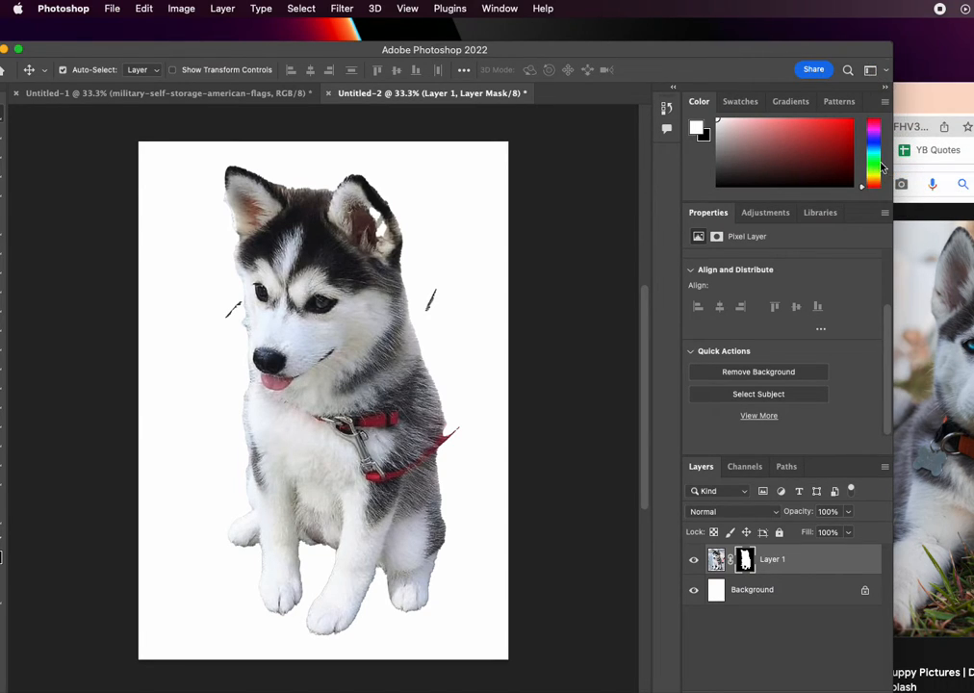
double_click(734, 52)
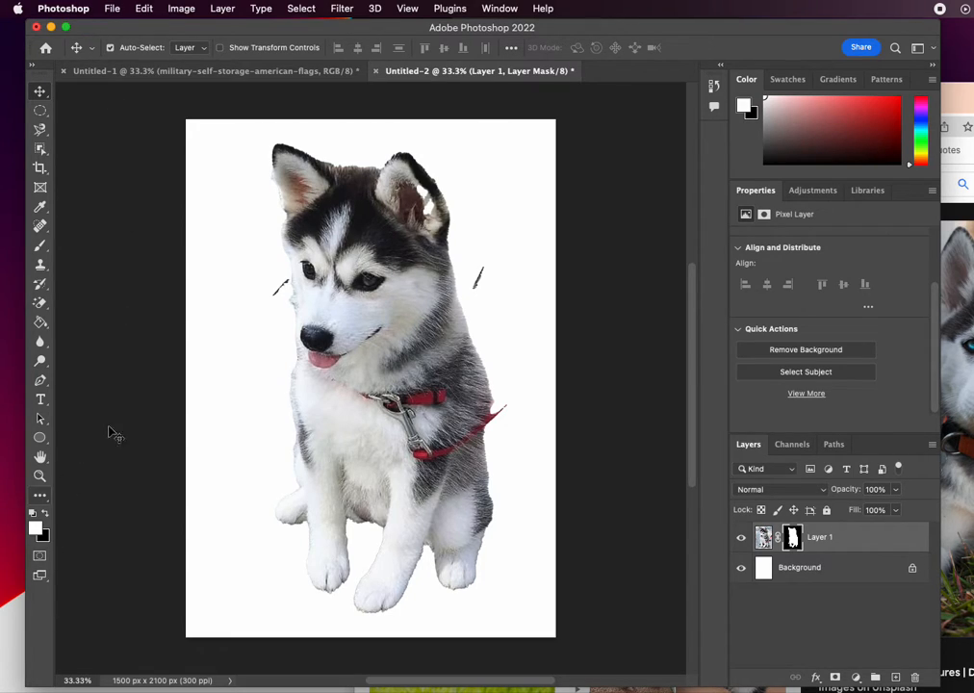
With the Eraser tool at 68 px, erase the stray marks on both sides of the puppy's head and the leftover leash tip
click(40, 304)
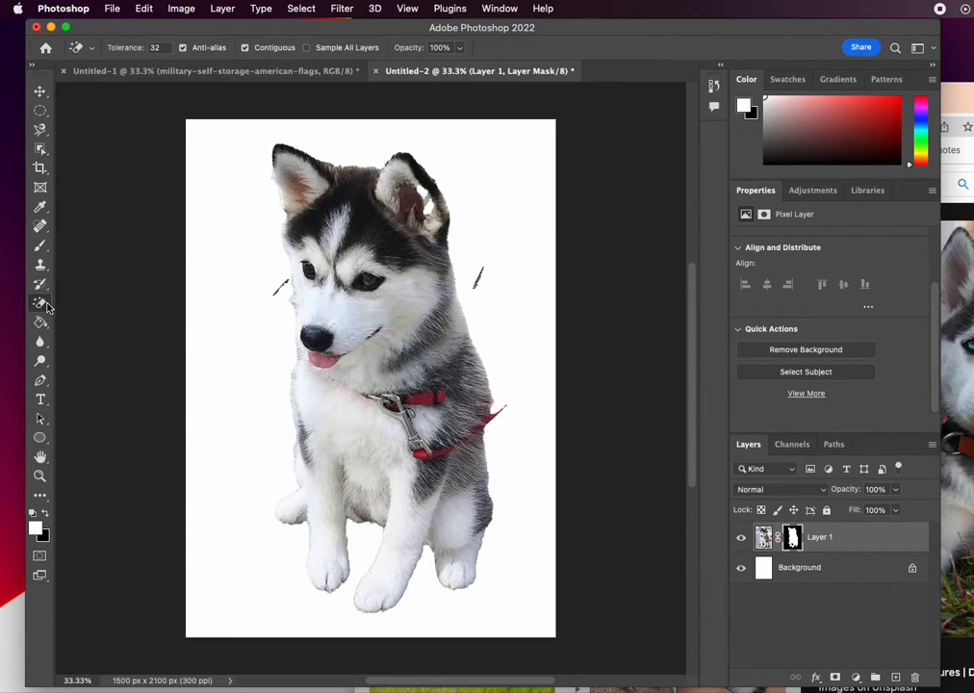
right_click(40, 304)
click(101, 301)
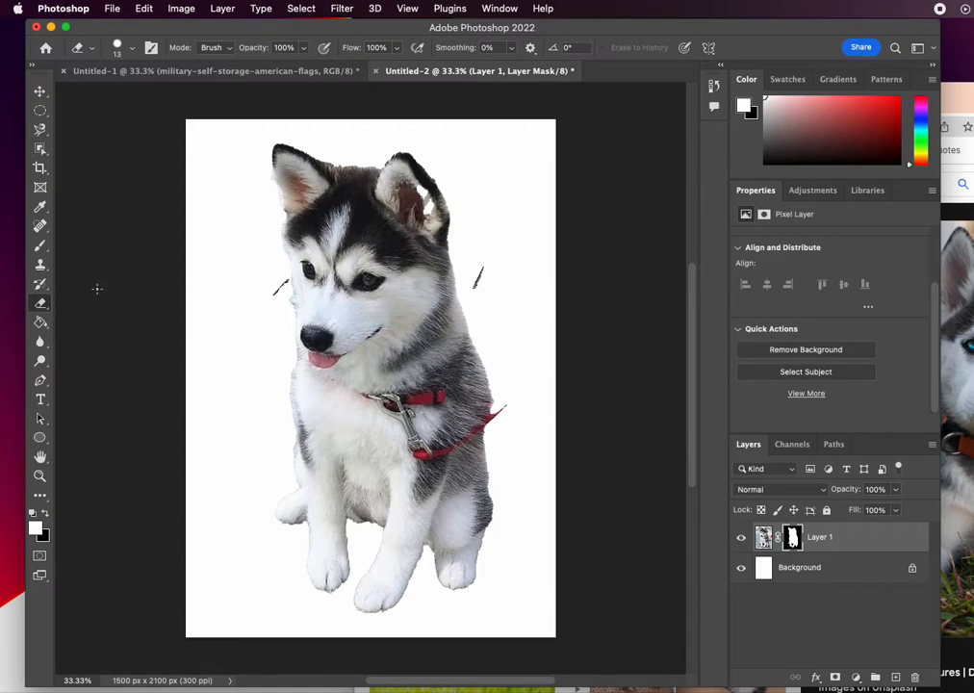
click(113, 45)
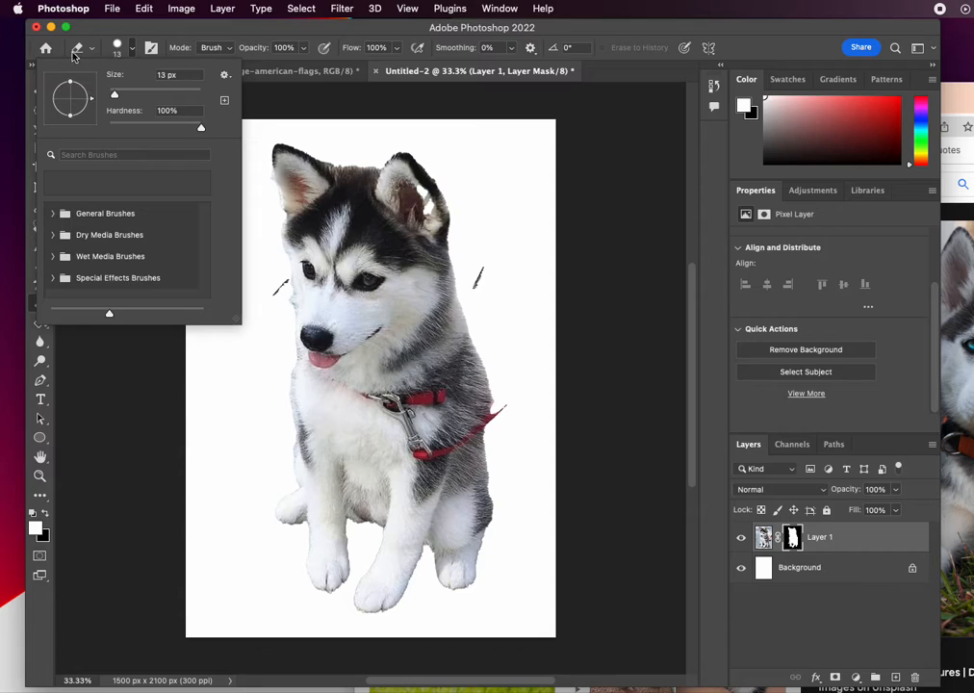
drag(116, 96, 140, 94)
click(469, 268)
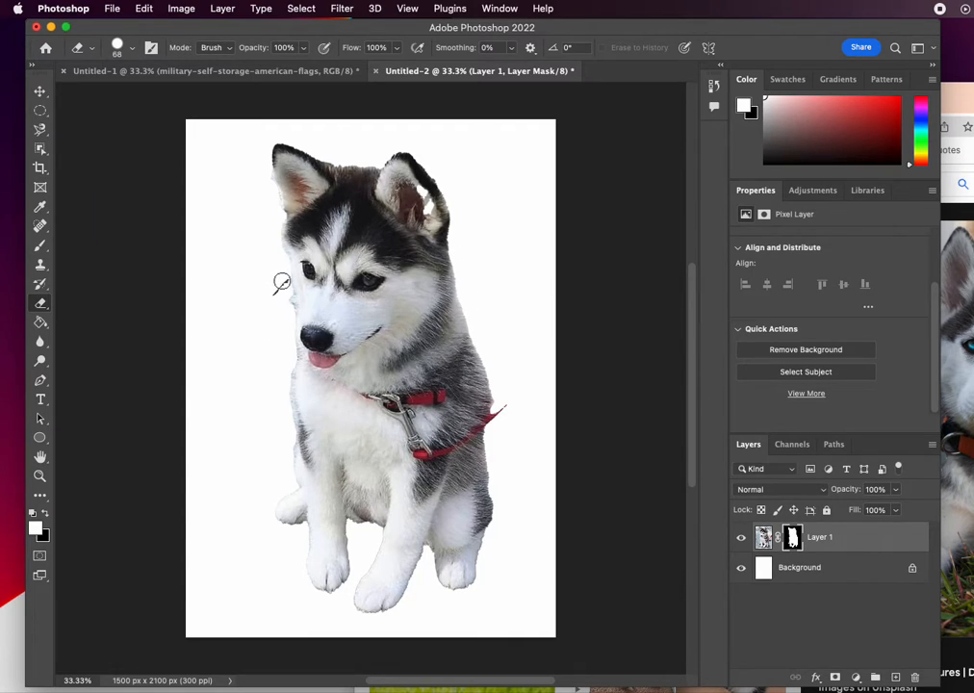
mouse_move(514, 409)
mouse_down()
mouse_move(495, 432)
mouse_move(498, 394)
mouse_up()
click(42, 228)
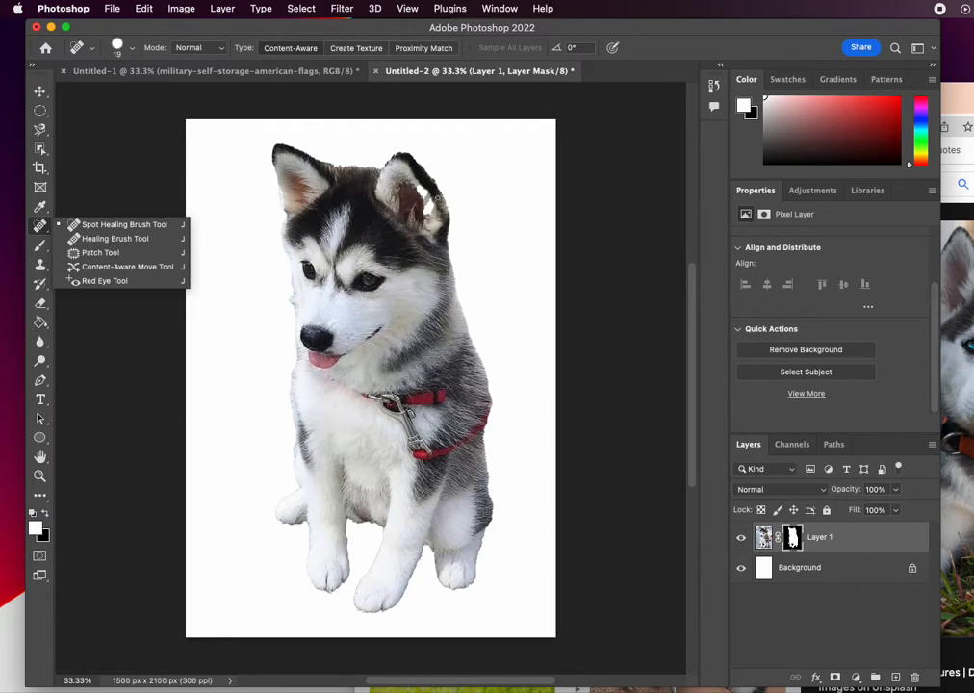
key(v)
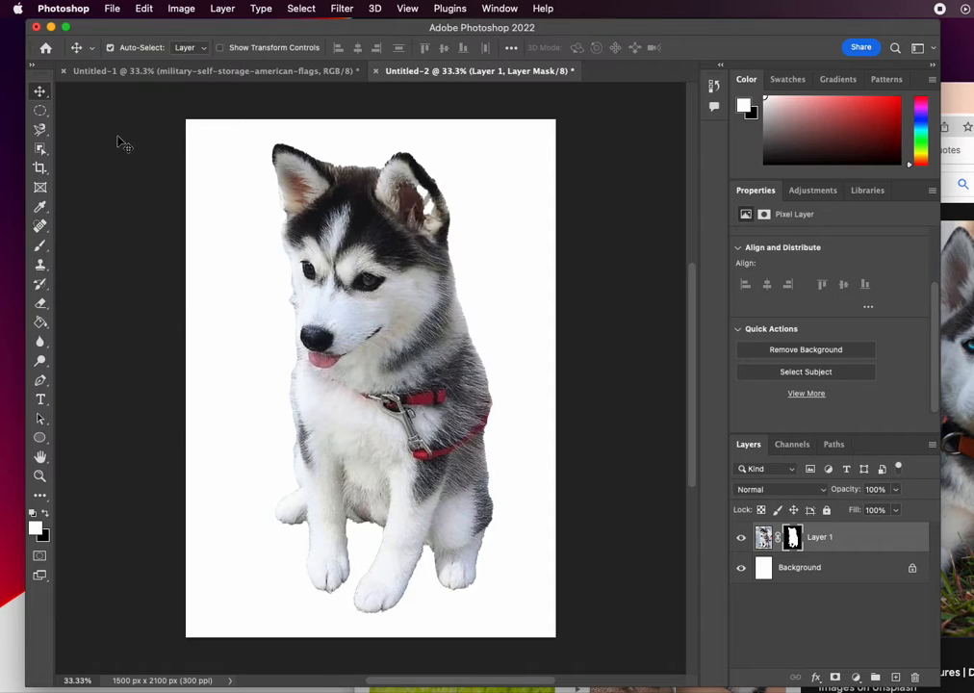
click(96, 111)
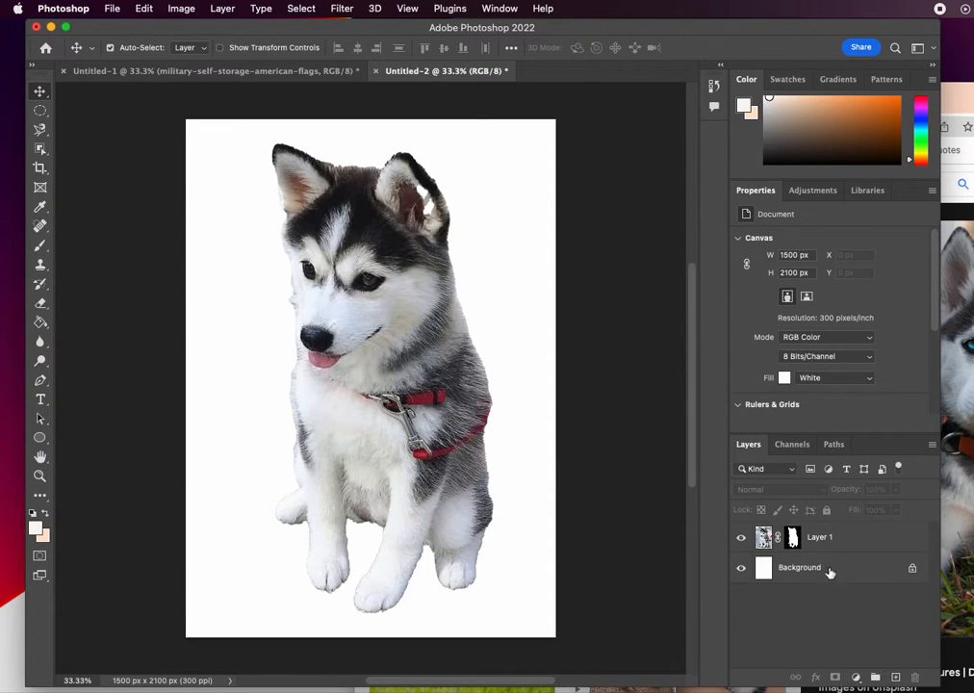
Try to place example.jpeg from the Desktop folder in Finder onto the puppy canvas
key(super+Tab)
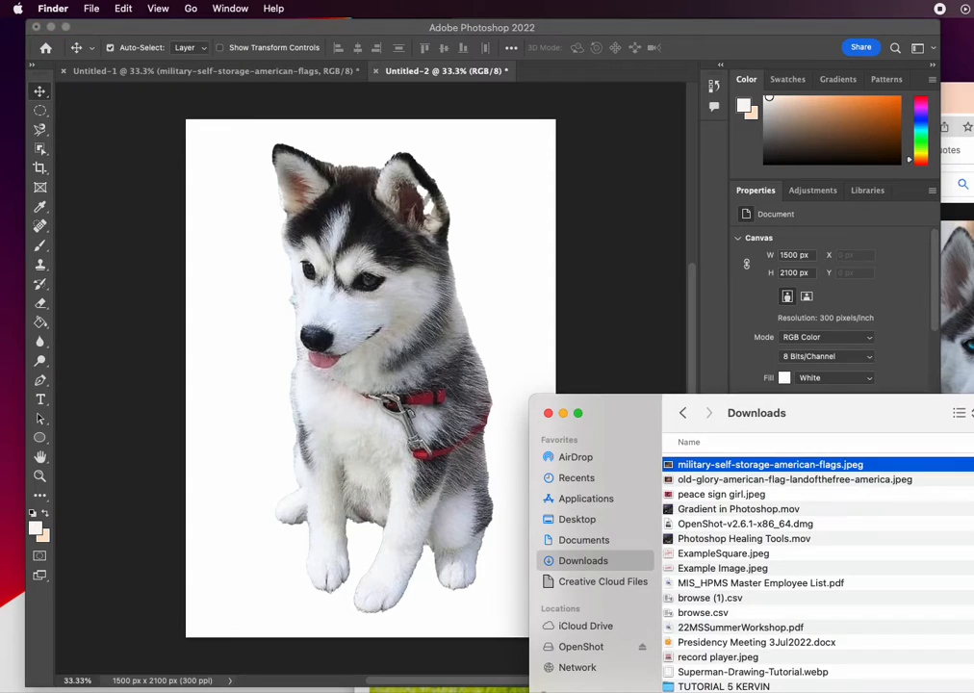
click(581, 520)
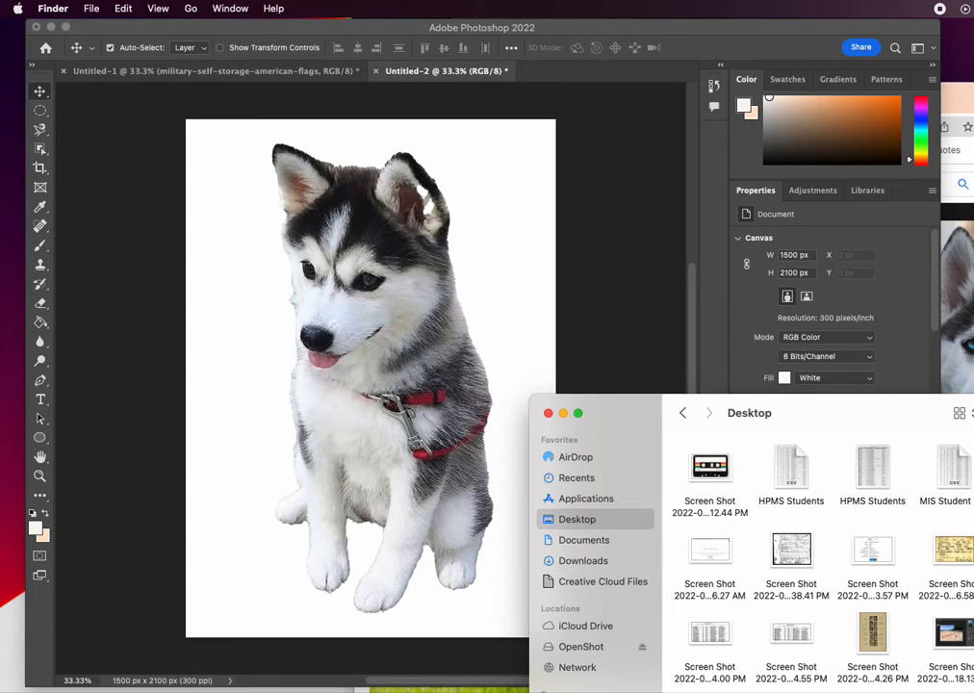
drag(431, 342, 404, 358)
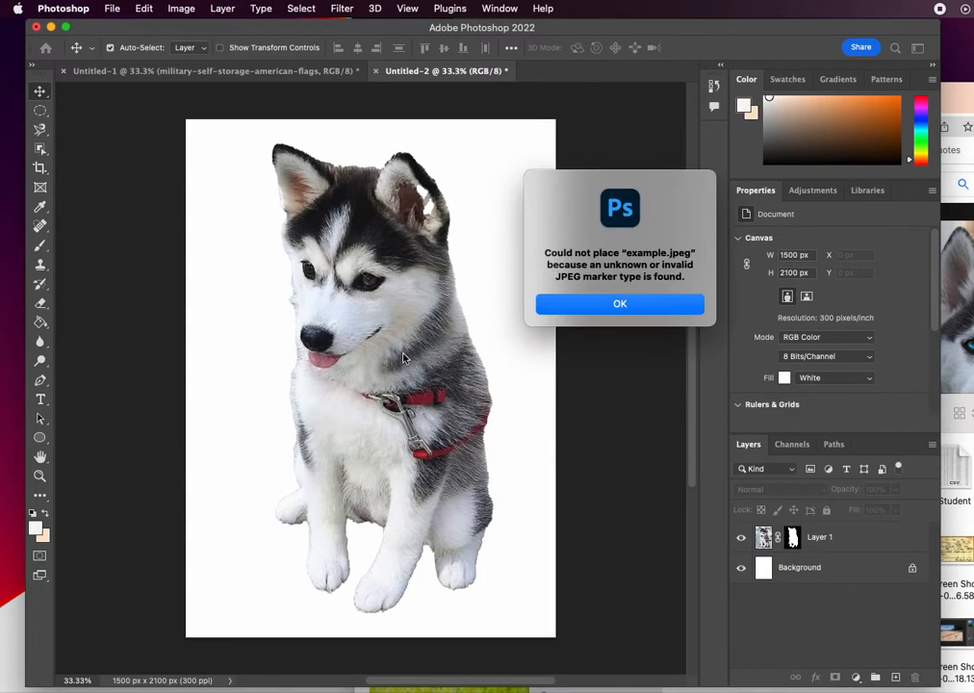
Dismiss the placement error, place the Example stamp image from the Documents folder in Finder over the puppy, and commit it
key(super+Tab)
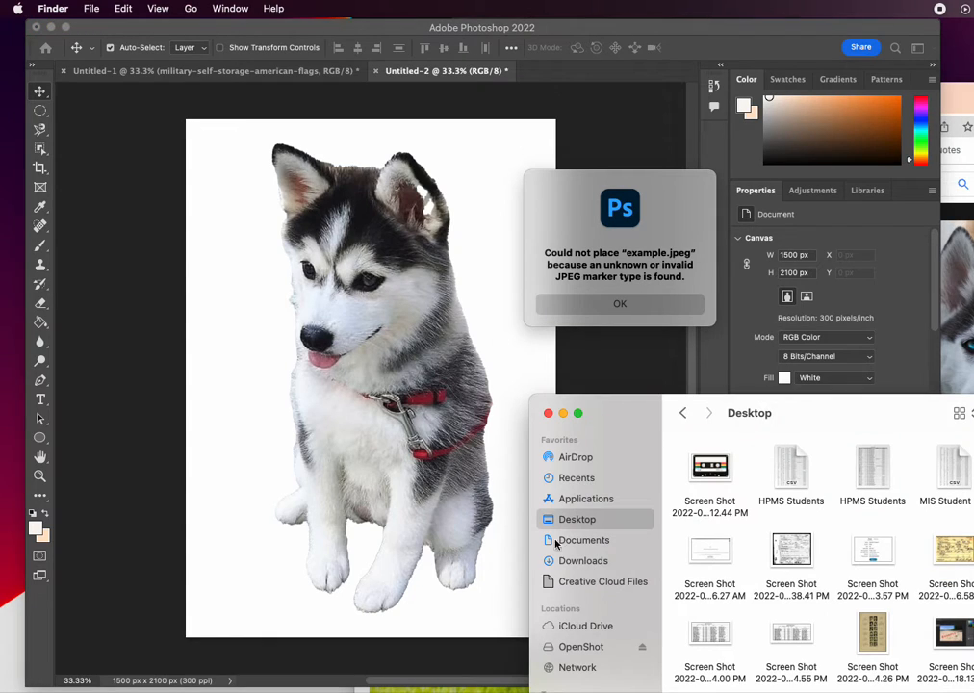
click(583, 541)
drag(948, 471, 280, 386)
click(589, 316)
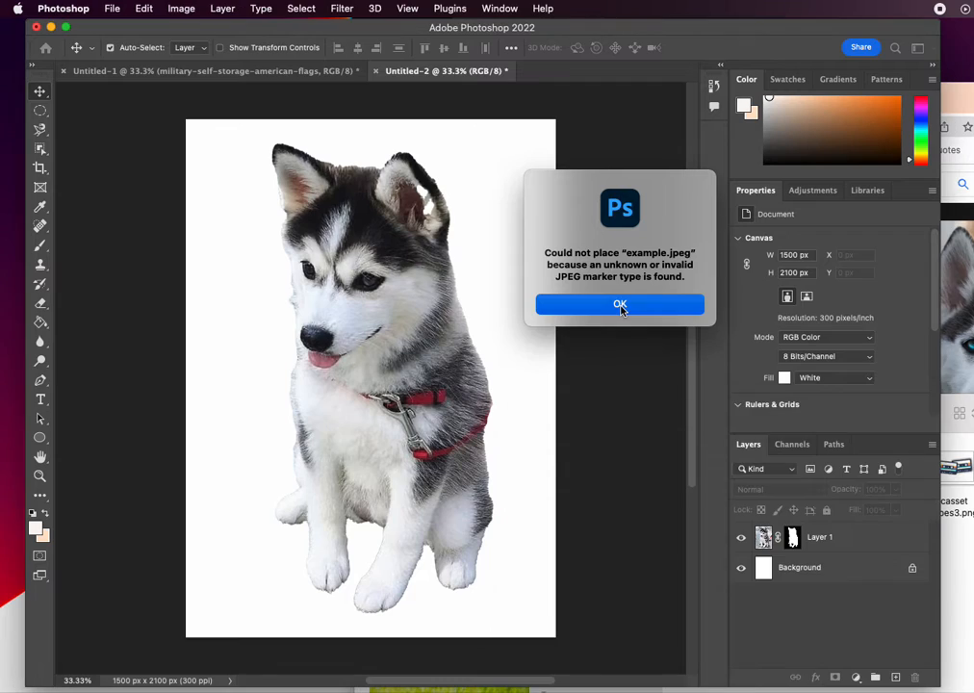
click(596, 307)
key(super+Tab)
drag(968, 471, 275, 351)
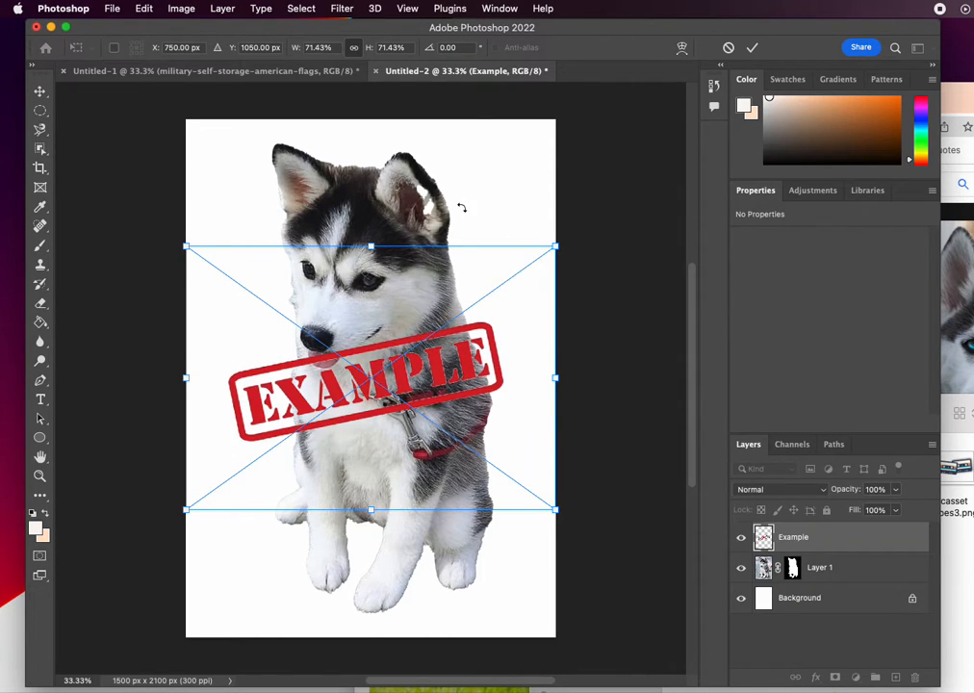
key(Return)
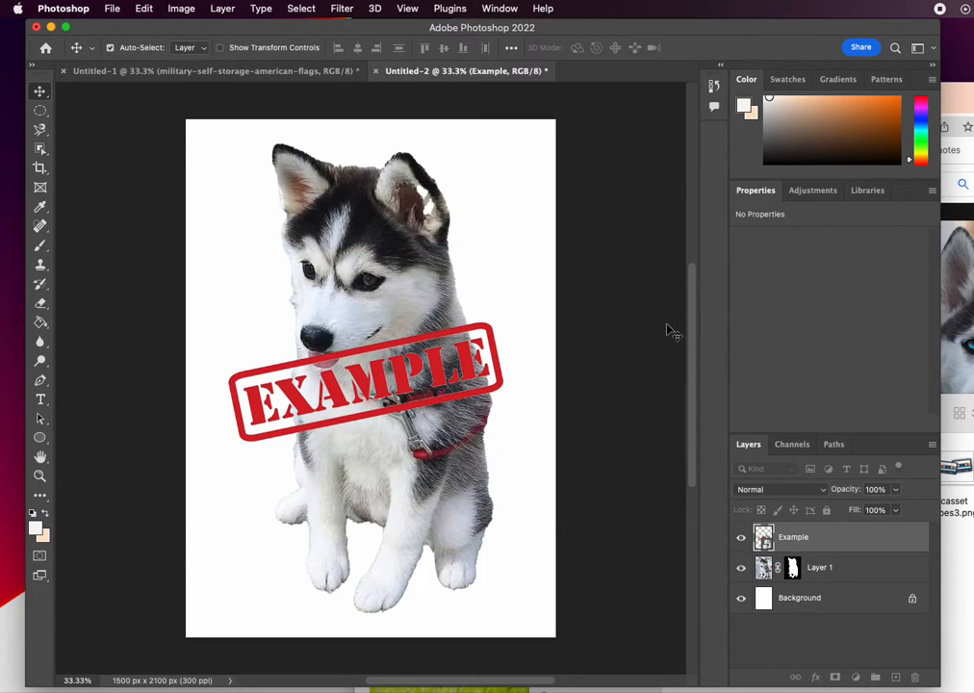
Switch to Chrome and search Google Images for "beach"
click(963, 308)
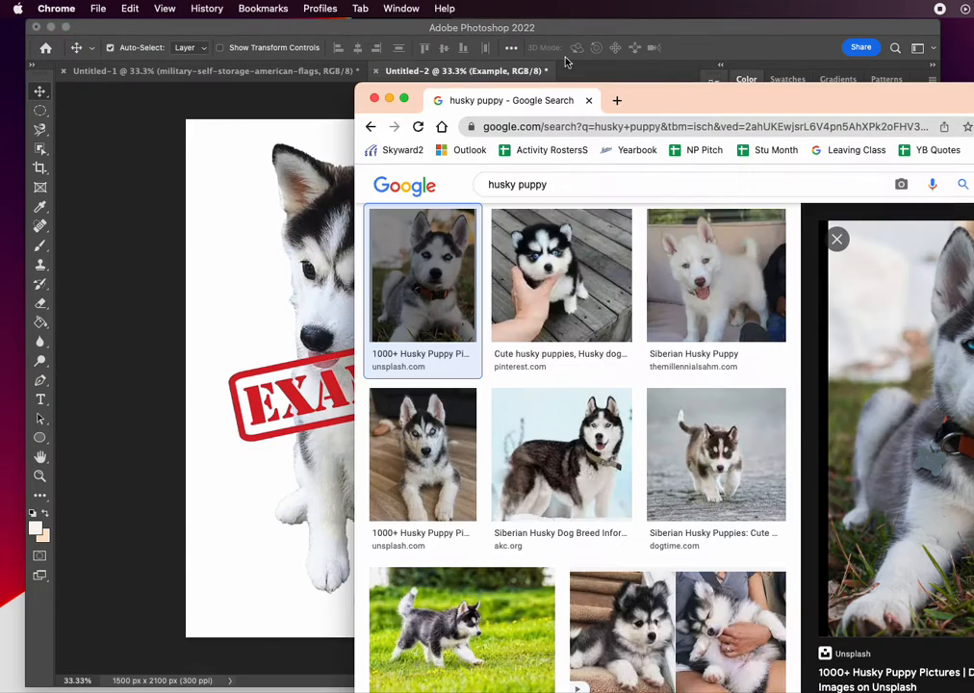
click(576, 185)
drag(573, 184, 368, 178)
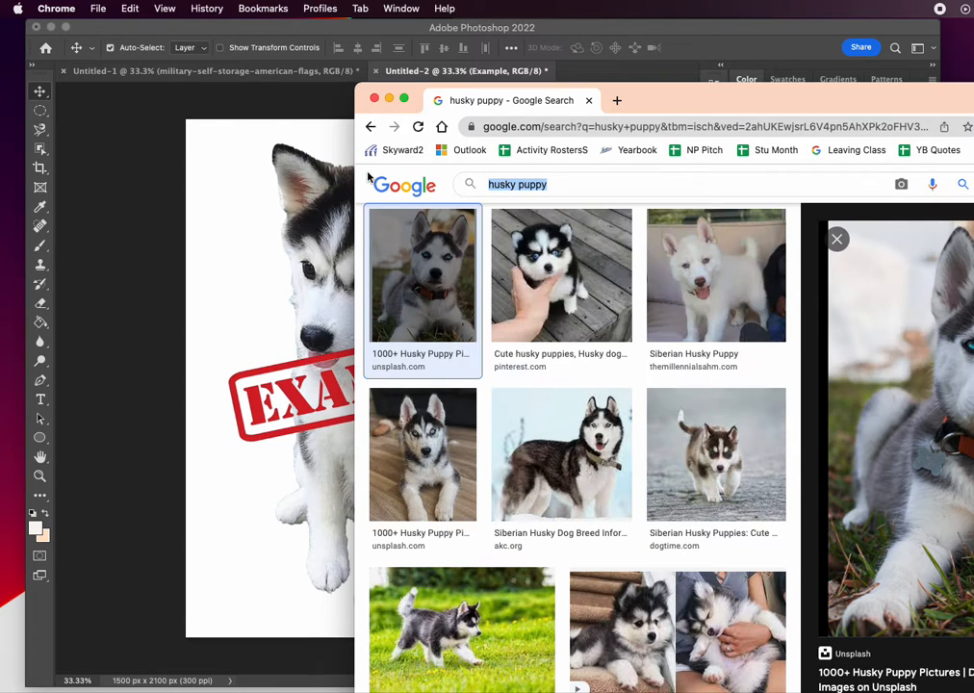
text(beach)
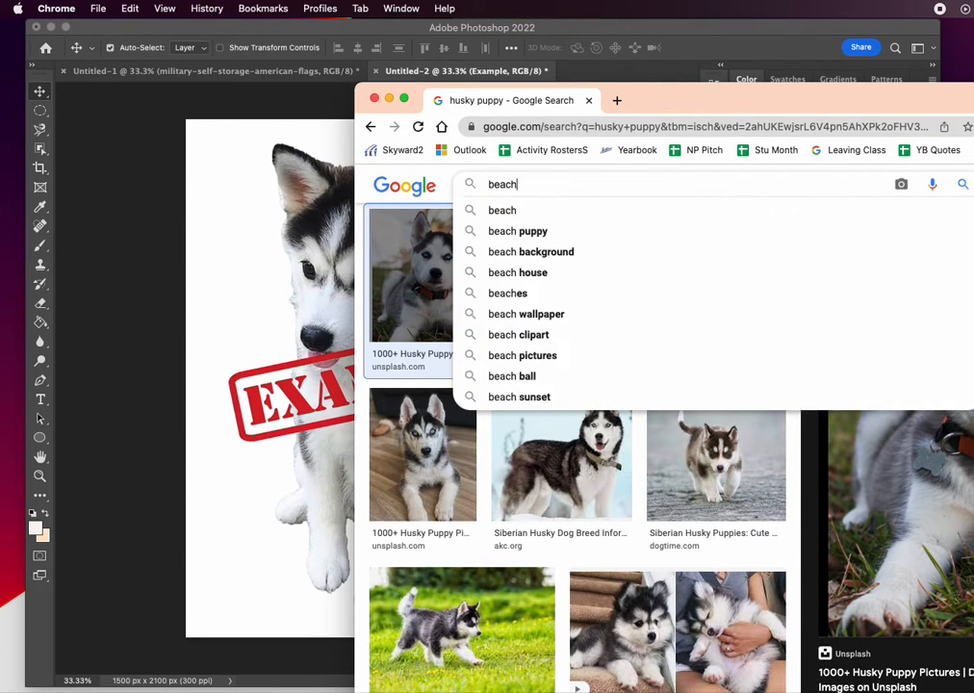
key(Return)
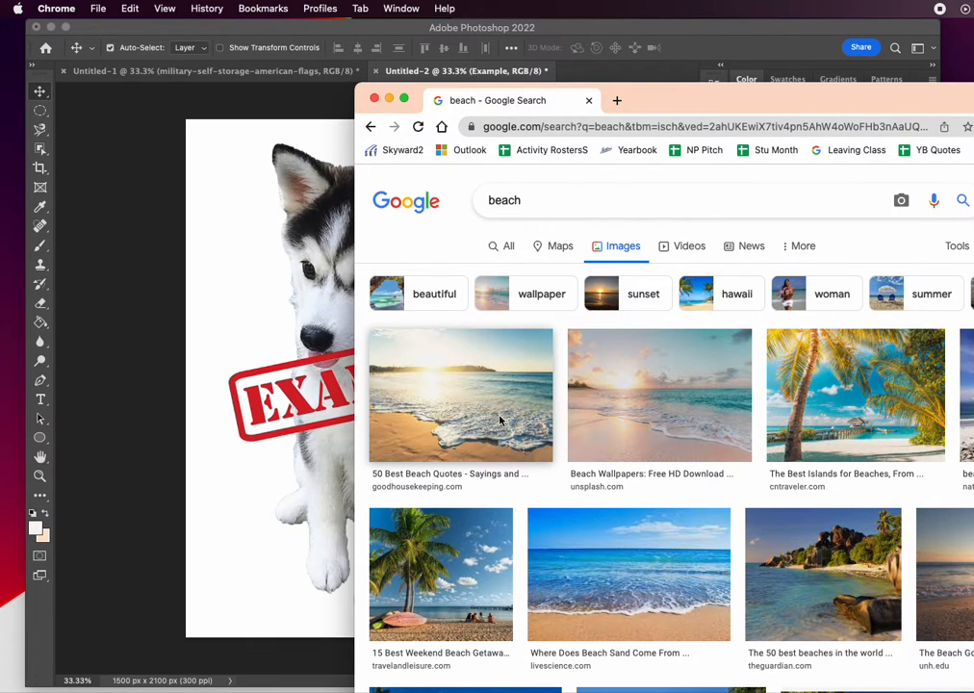
Try the first beach result's thumbnail on the puppy canvas, enlarging it to about 747%, and delete its layer
drag(488, 425, 232, 301)
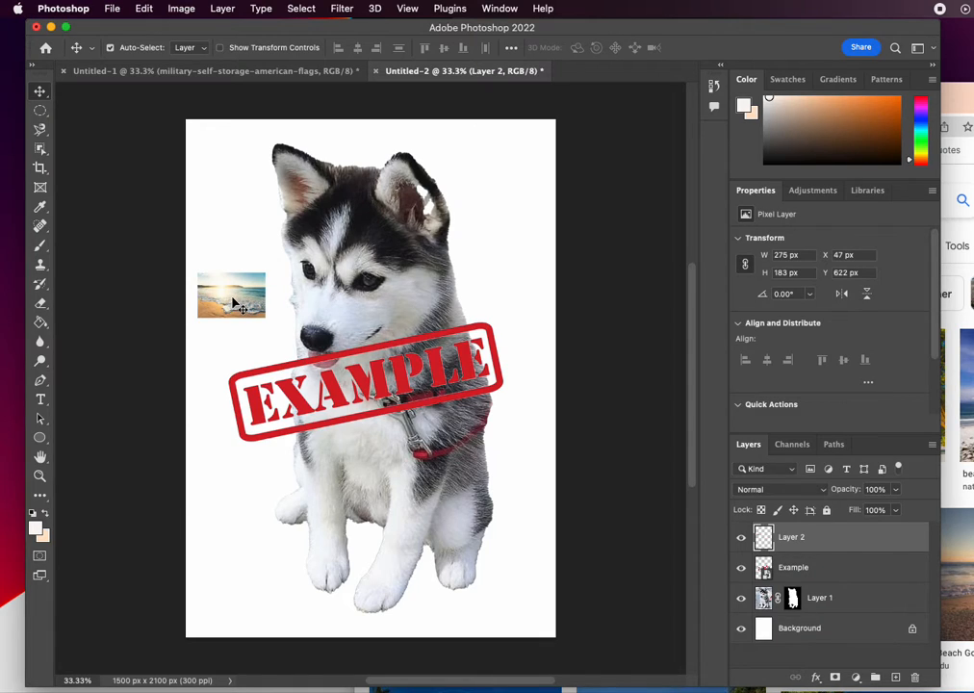
key(super+t)
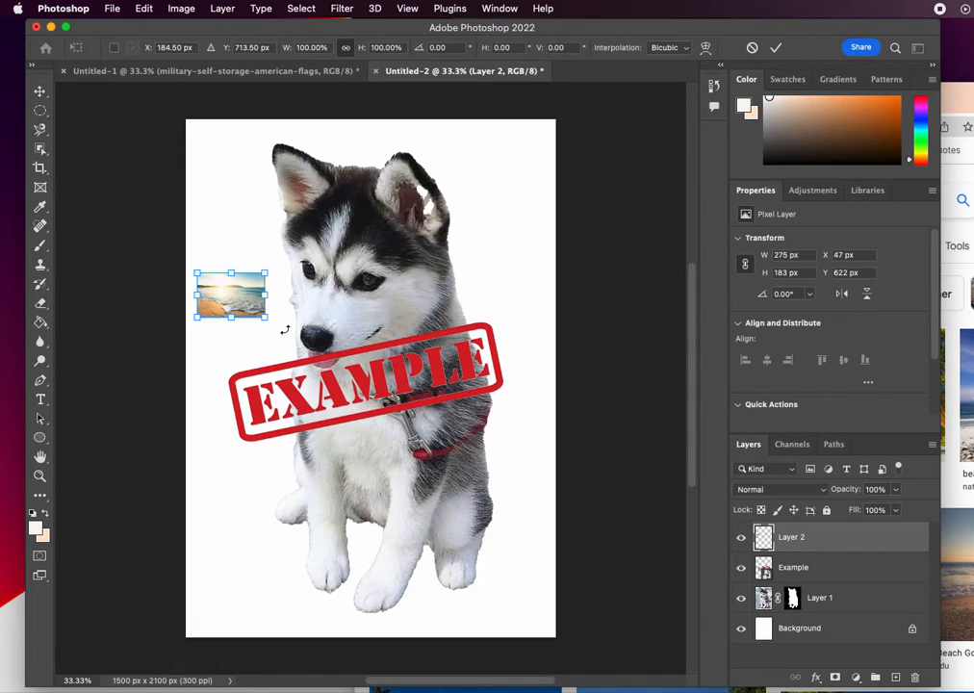
drag(269, 324, 679, 647)
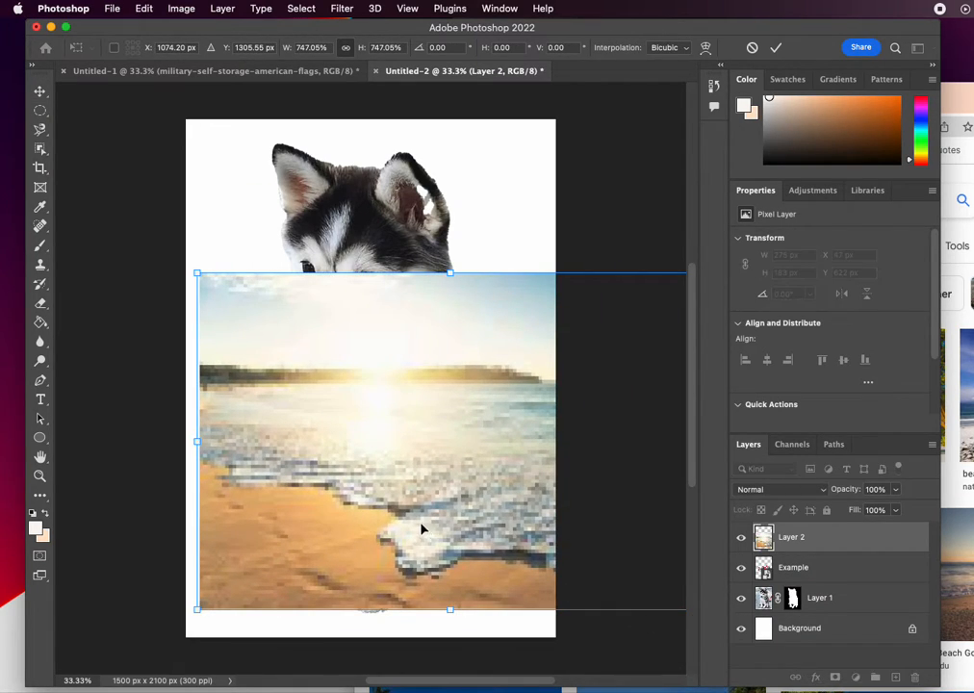
click(39, 90)
scroll(323, 407, right, 2)
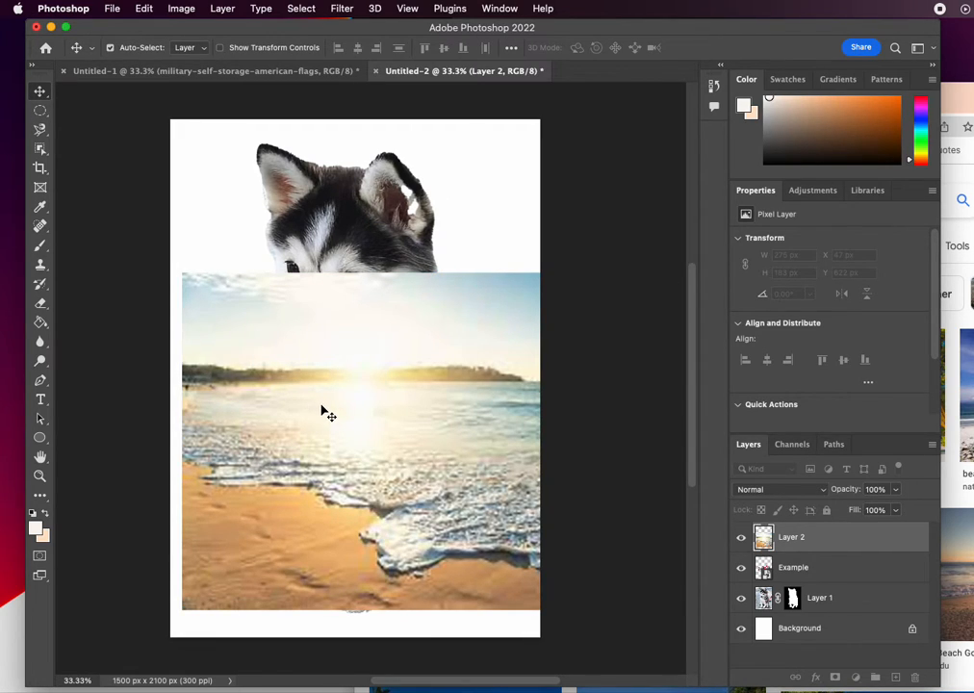
key(Delete)
Switch to Chrome, open the first beach result's 2,120 × 1,414 preview, add it to the Photoshop canvas and position it across the full width
key(super+Tab)
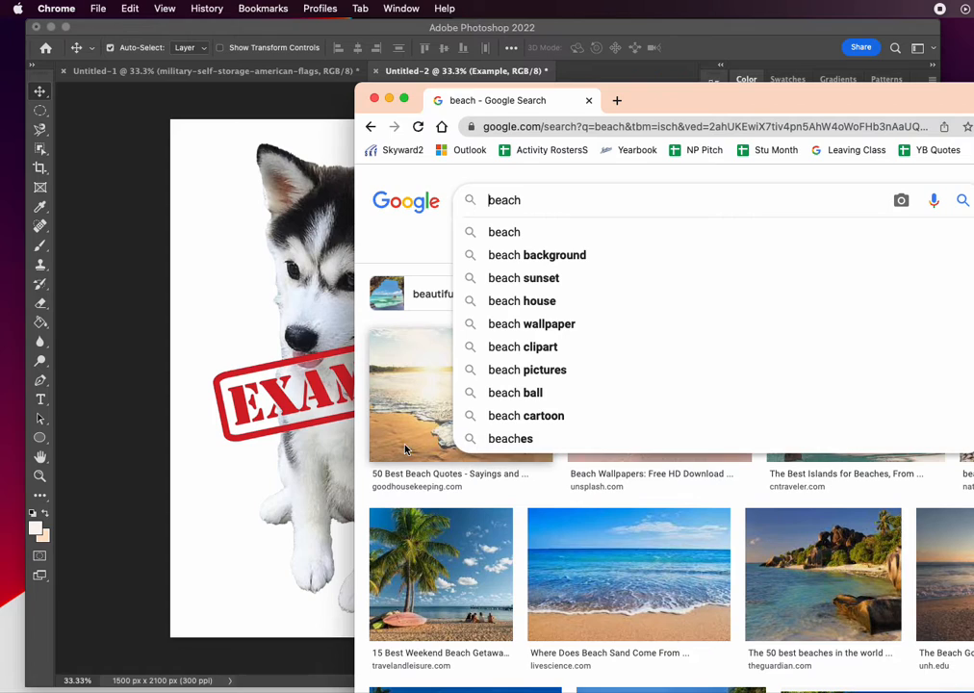
click(409, 385)
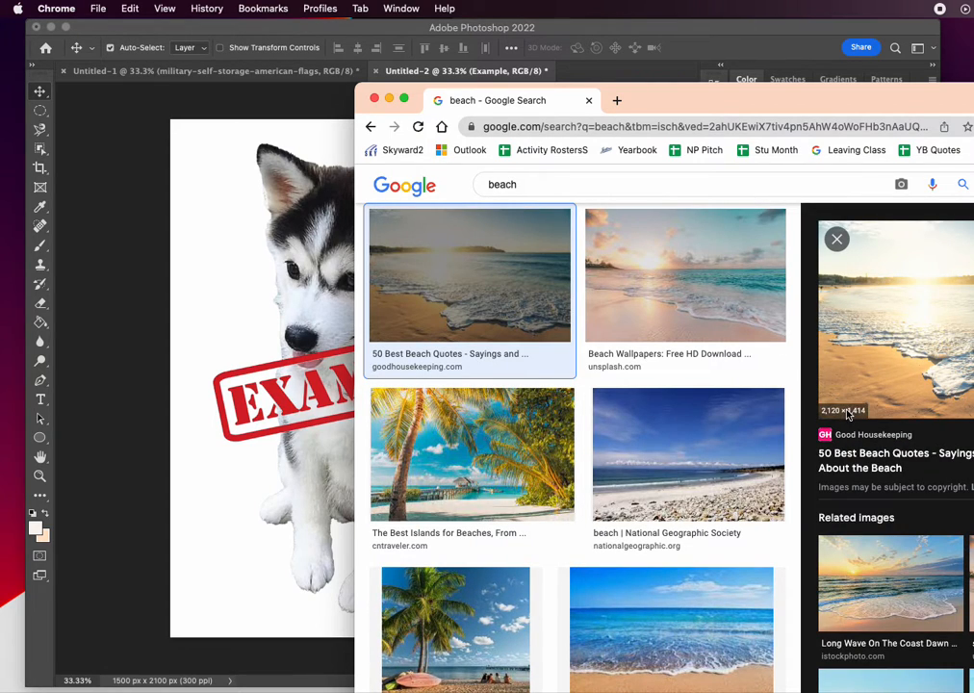
drag(866, 321, 220, 285)
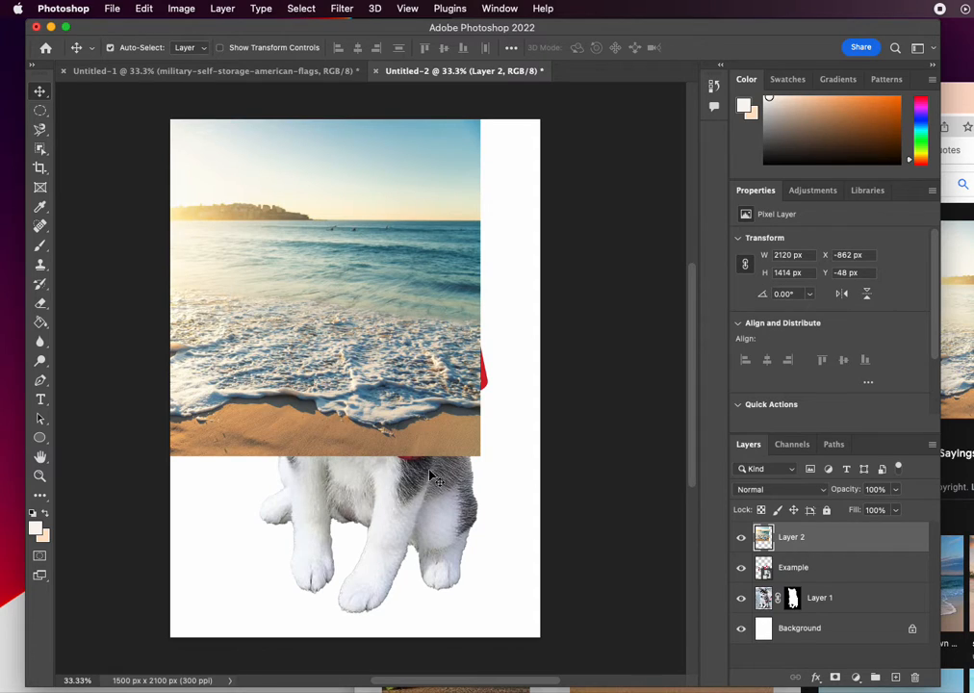
drag(378, 424, 491, 414)
key(super+Tab)
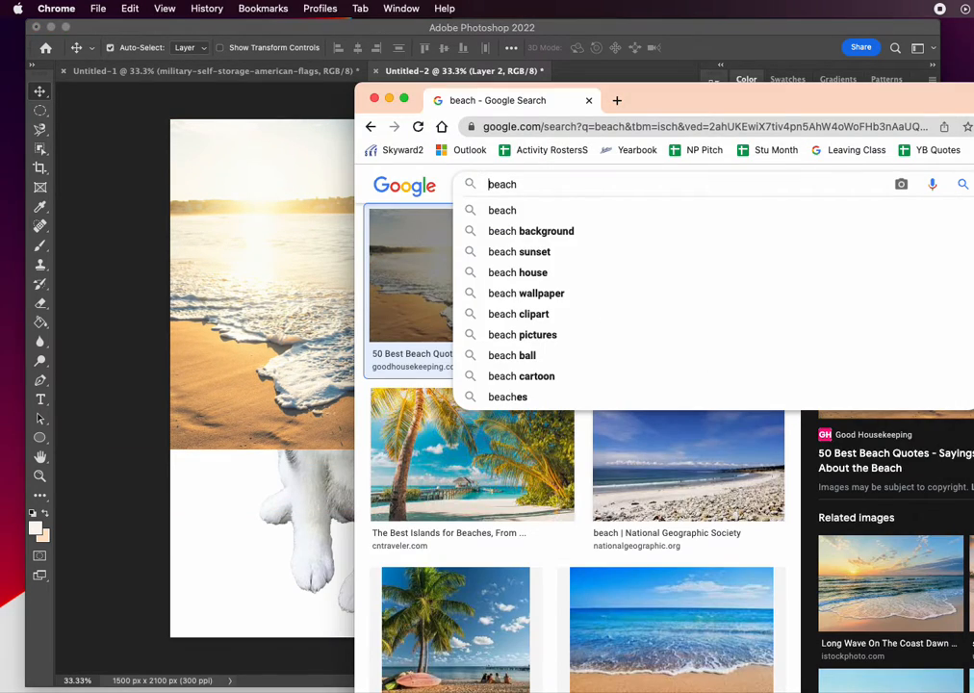
click(283, 380)
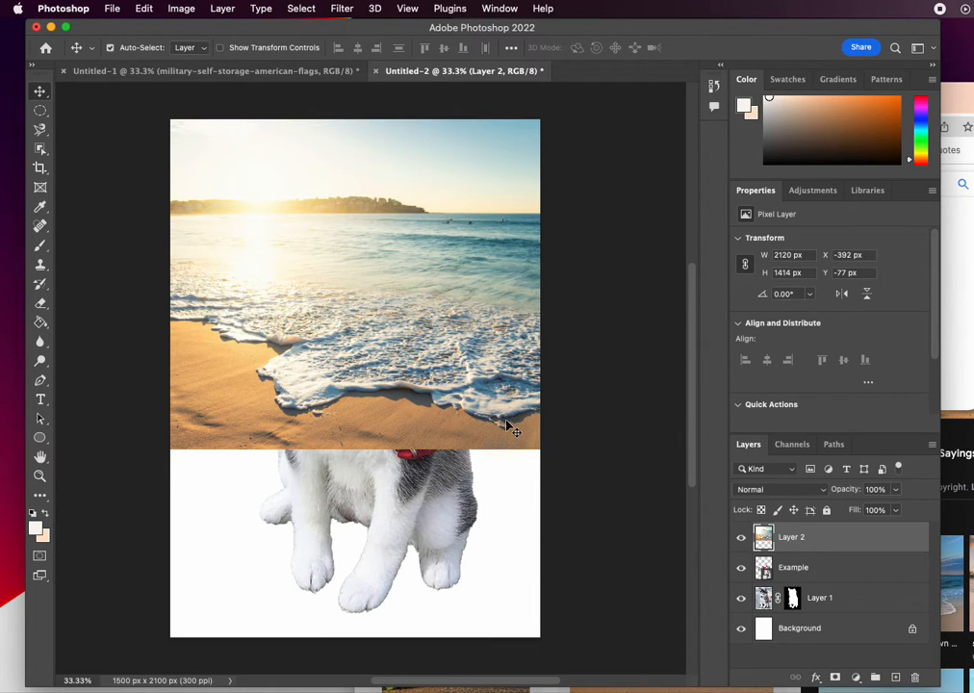
Enlarge the beach image proportionally to about 186% so it covers the whole canvas, and move its layer directly below the puppy layer
key(super+t)
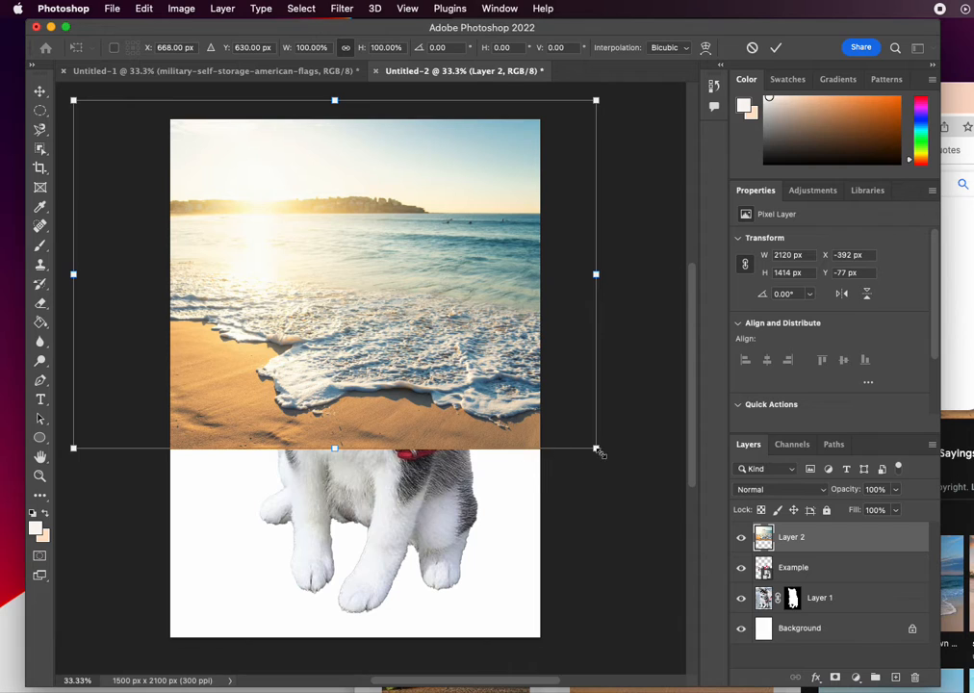
drag(595, 448, 570, 611)
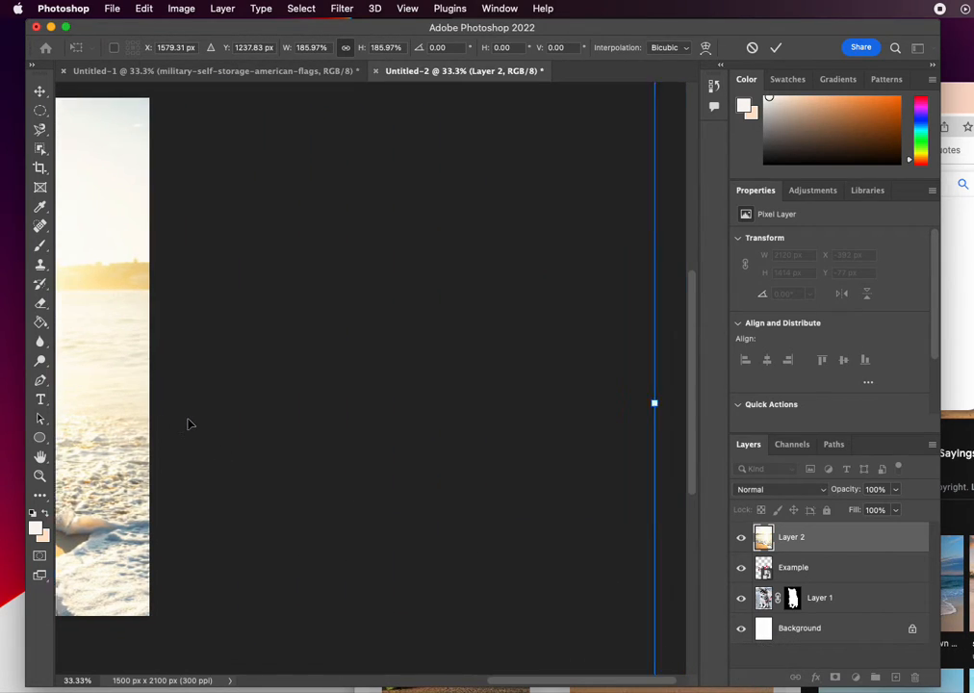
scroll(202, 424, left, 10)
scroll(202, 424, right, 3)
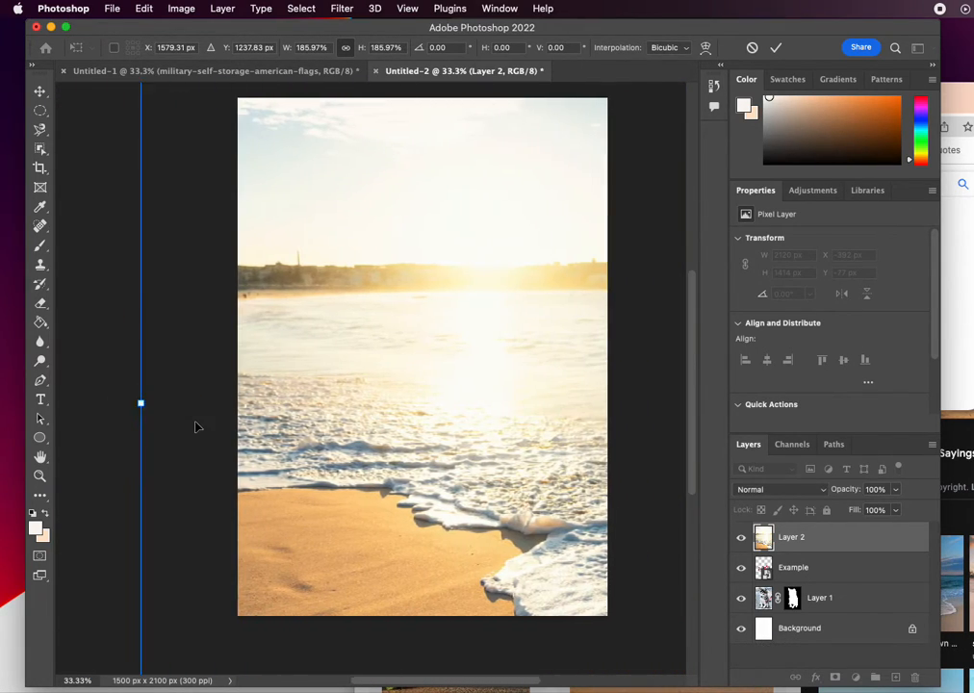
scroll(202, 426, right, 3)
drag(348, 419, 369, 315)
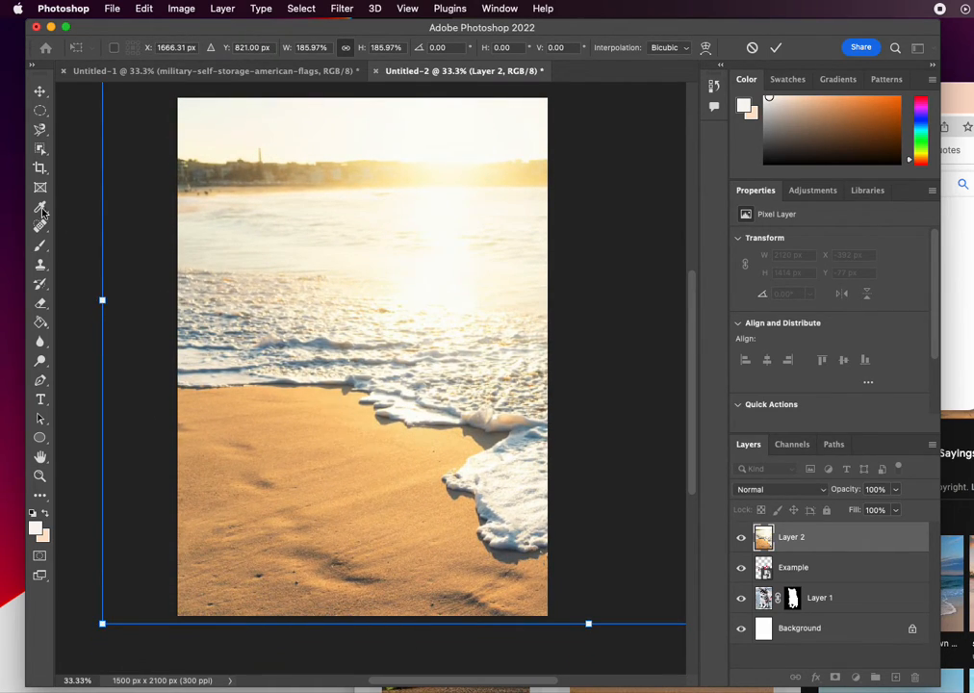
click(39, 93)
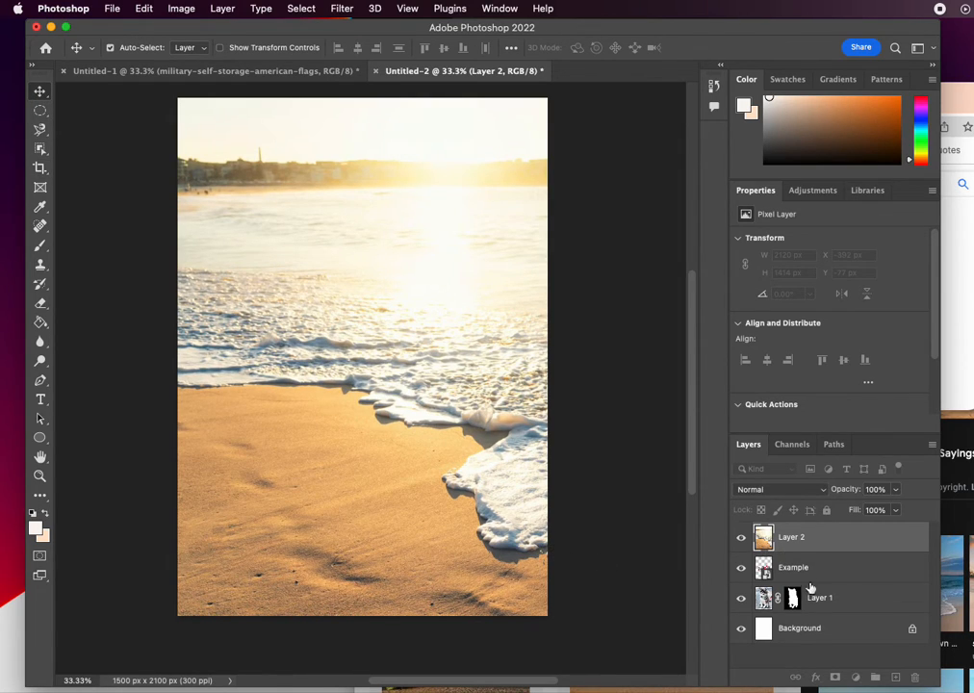
drag(801, 540, 804, 617)
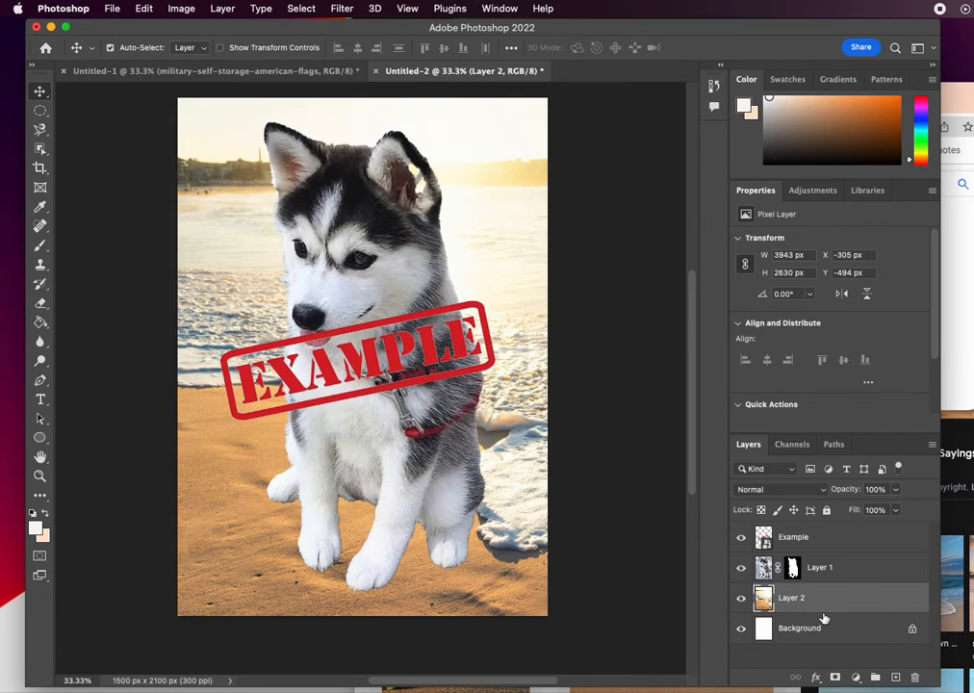